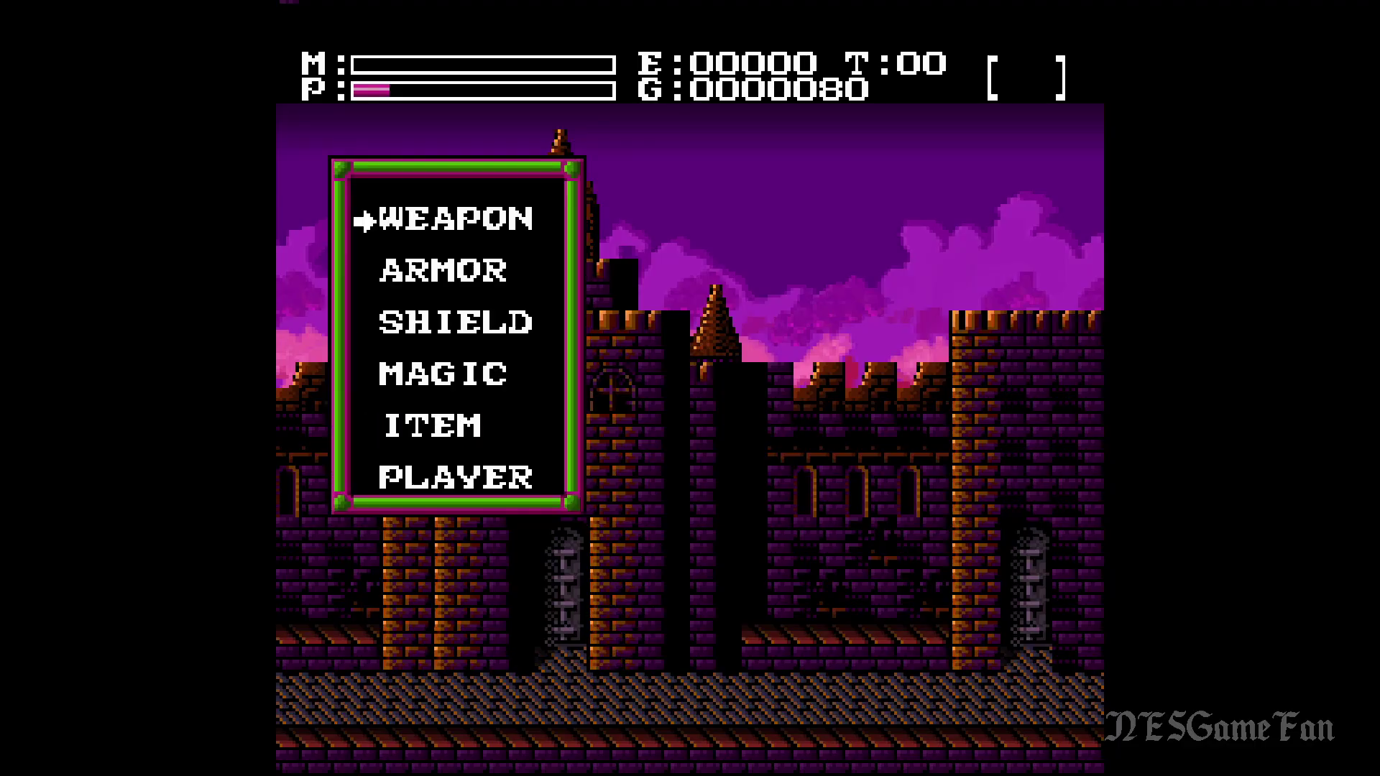
pyautogui.press('x')
pyautogui.press('z')
pyautogui.press('Return')
pyautogui.press('Down')
pyautogui.press('x')
pyautogui.press('z')
pyautogui.press('Return')
pyautogui.press('Down')
pyautogui.press('Down')
pyautogui.press('Down')
pyautogui.press('x')
pyautogui.press('x')
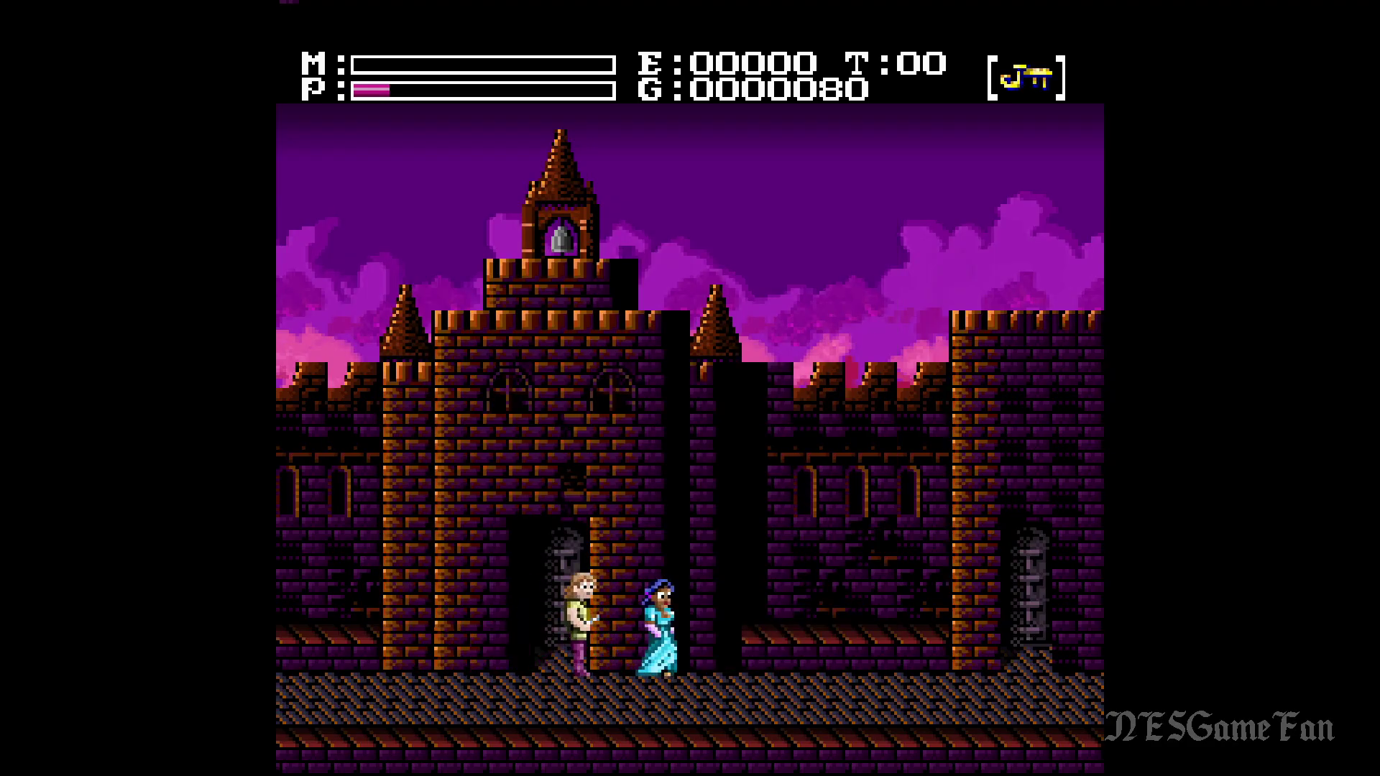
pyautogui.press('Right')
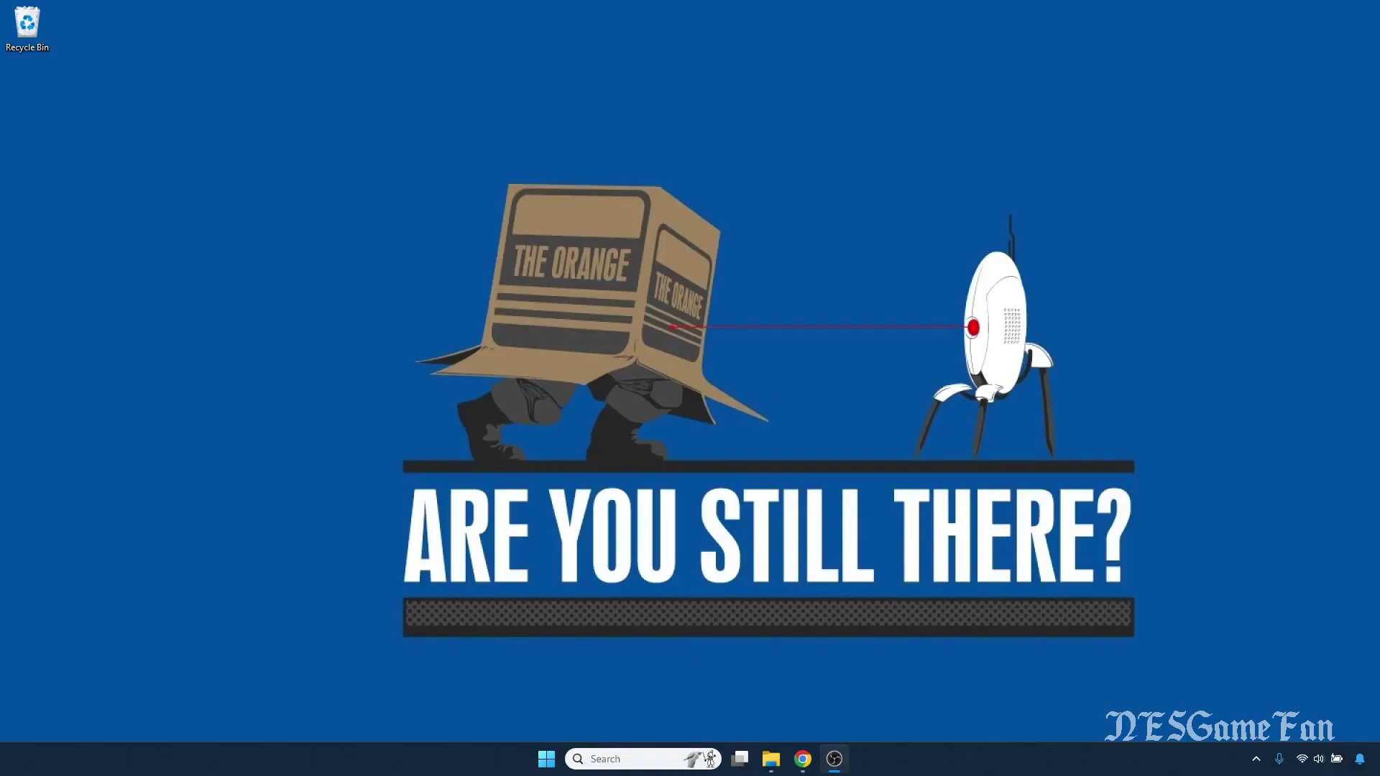
# Switch to Chrome and download the Faxanadu HD pack by Altwolf from the HD Packs Collection, keeping the blocked file
pyautogui.click(812, 763)
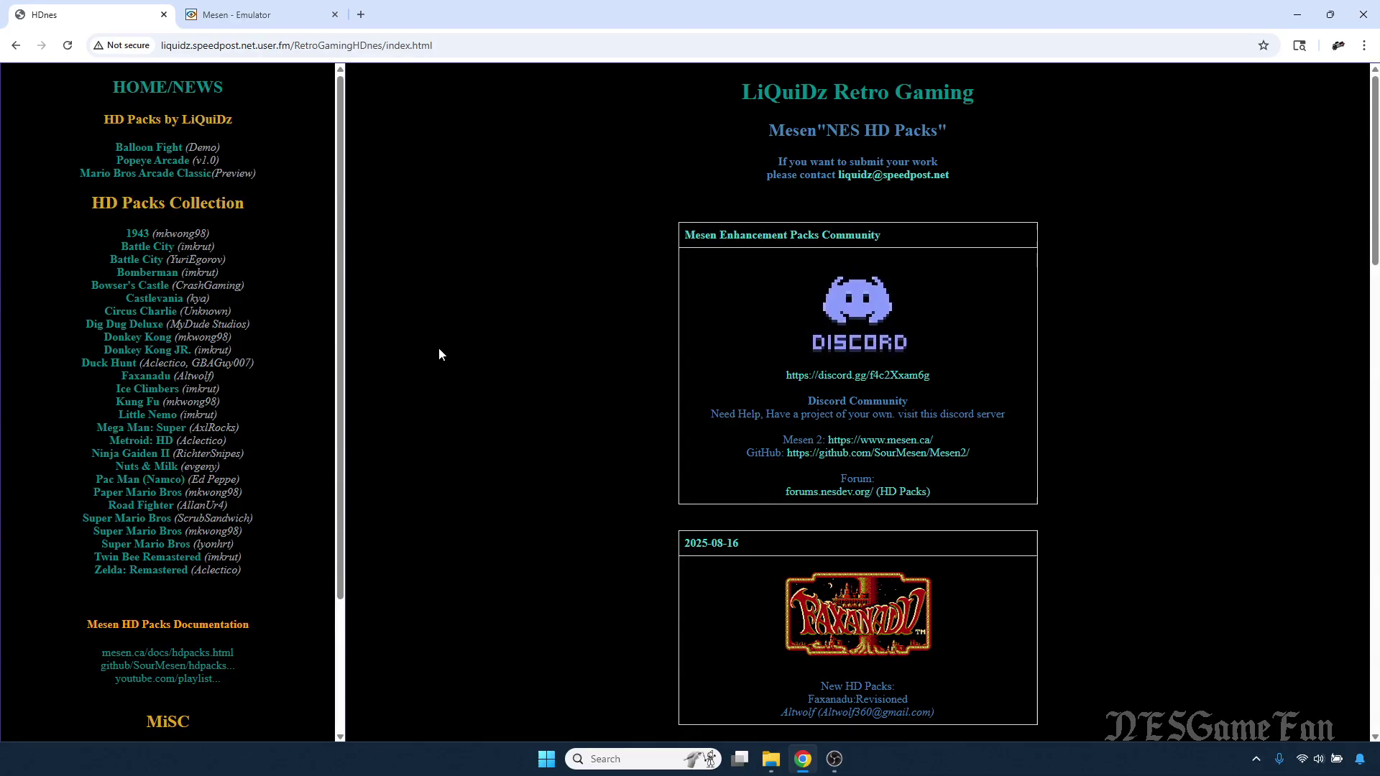
pyautogui.click(153, 378)
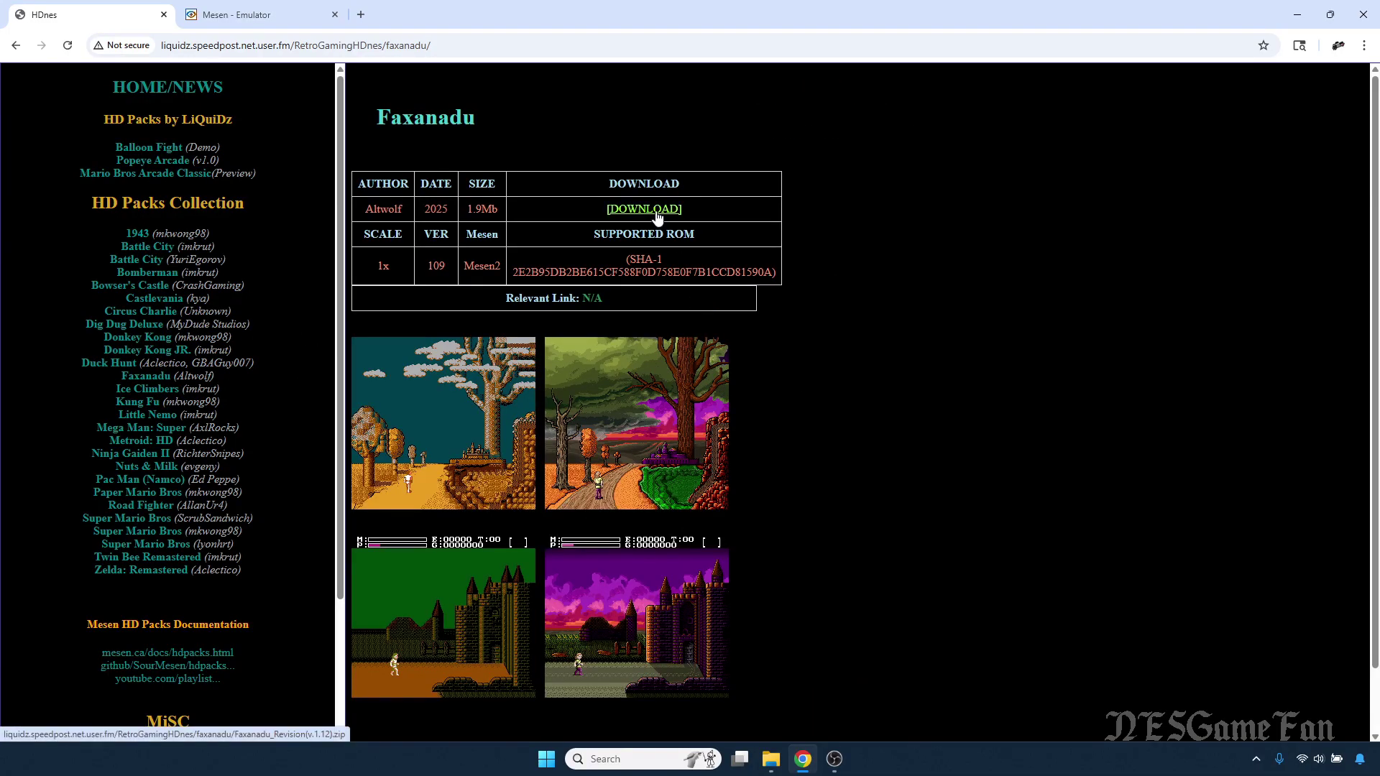
pyautogui.click(657, 209)
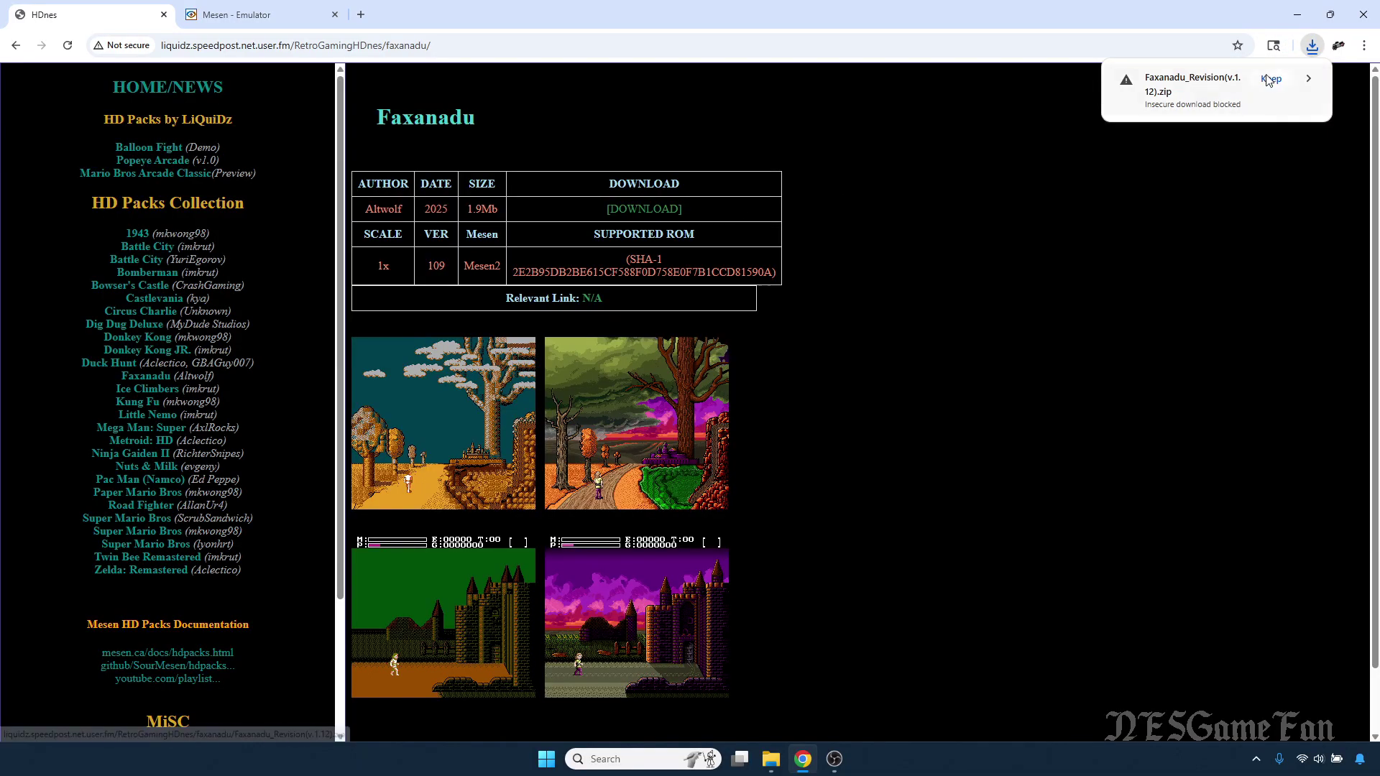
pyautogui.click(1272, 79)
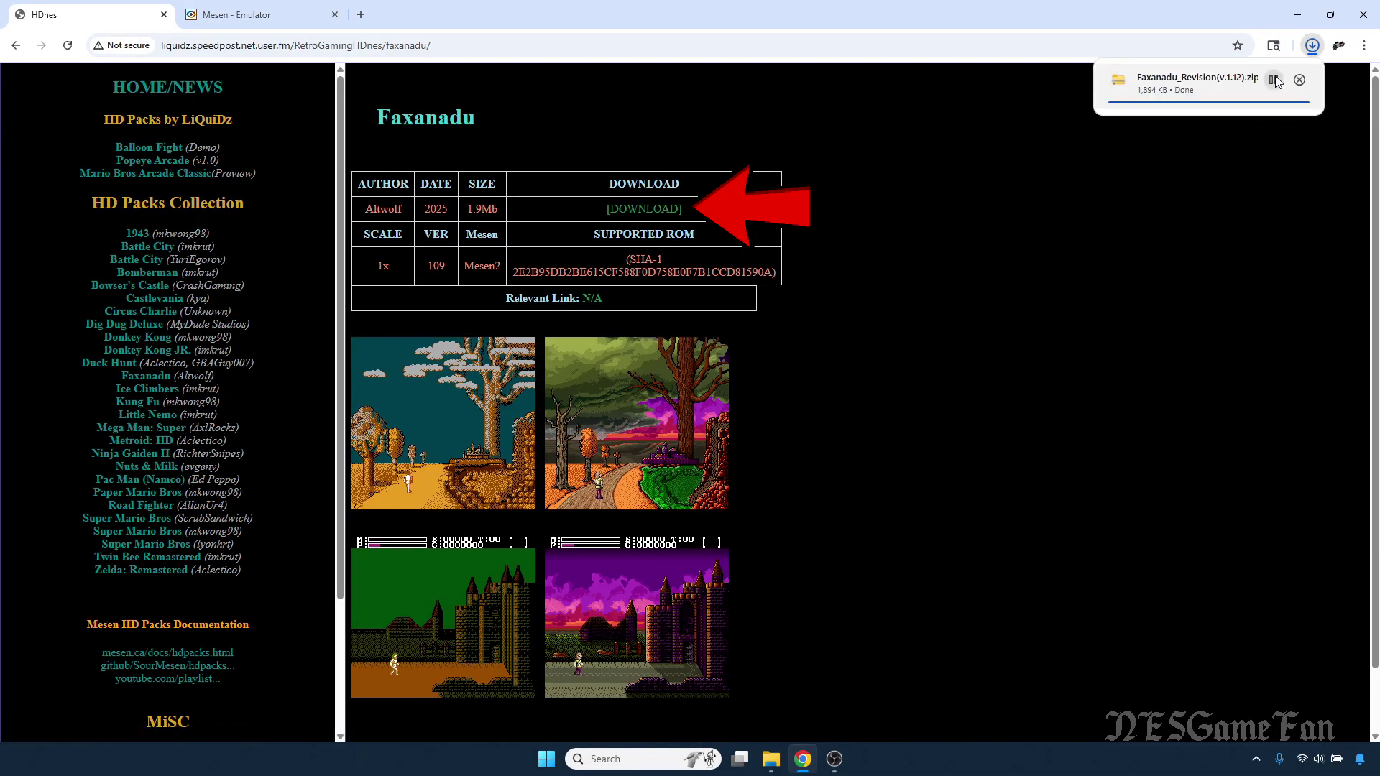
# Download the Windows version of the Mesen emulator from mesen.ca and minimize the browser
pyautogui.click(246, 18)
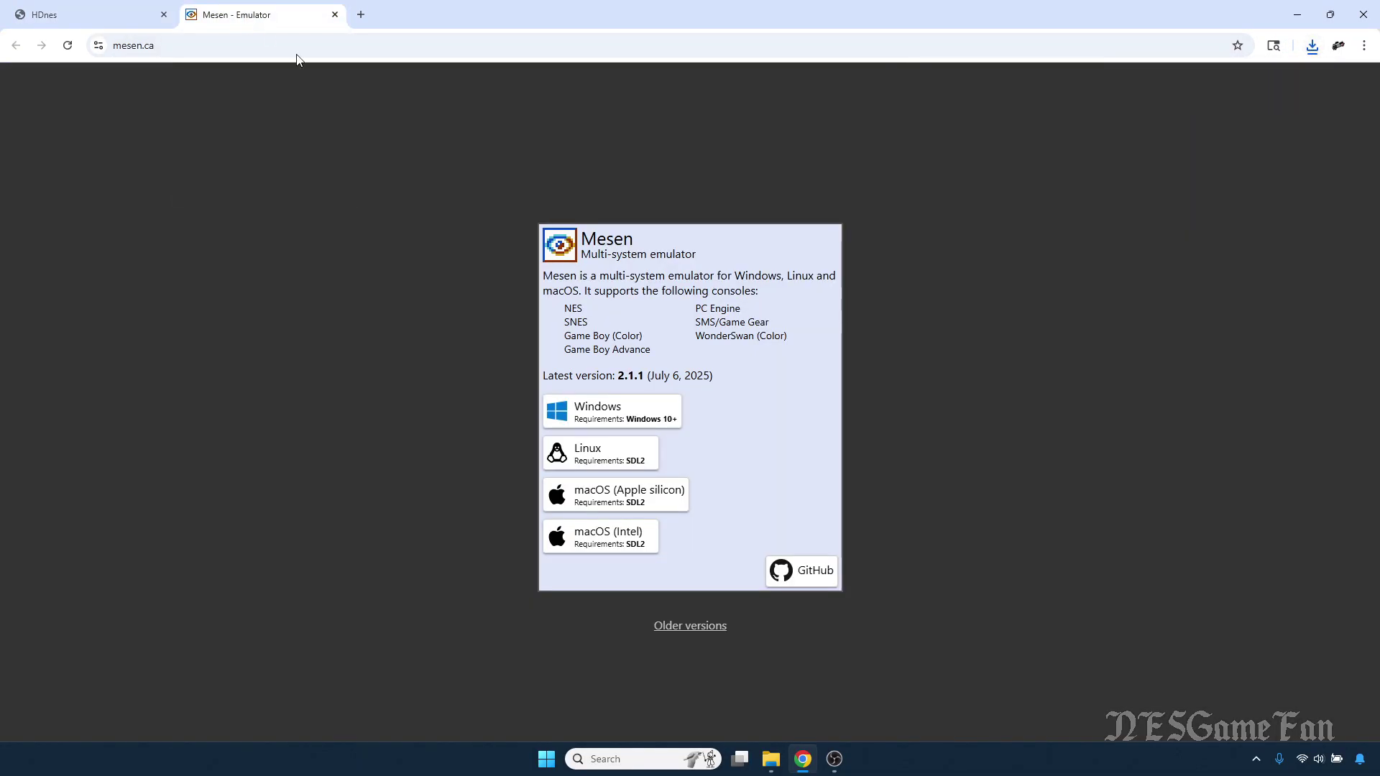
pyautogui.click(611, 420)
pyautogui.click(1297, 14)
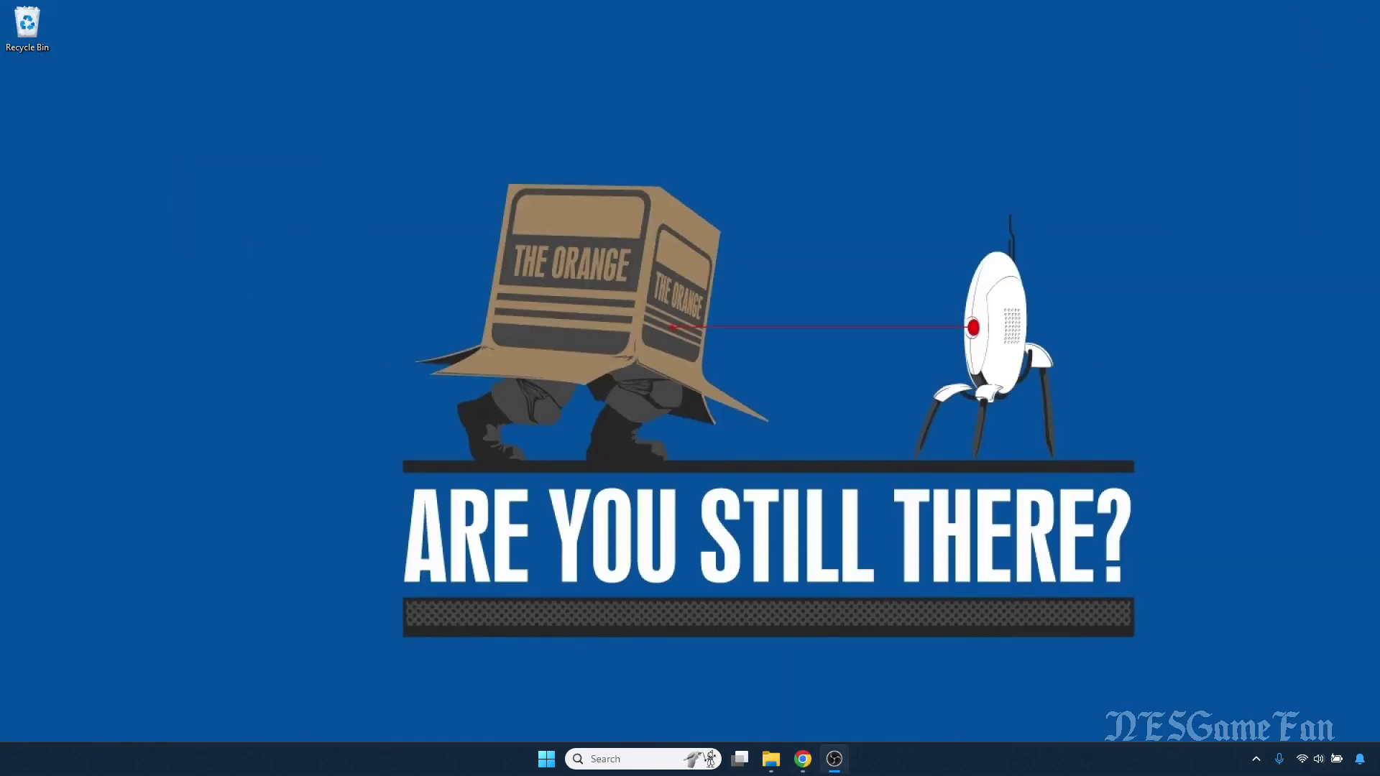
# Open the Downloads folder in File Explorer and extract the Mesen_2.1.1_Windows archive to its default folder
pyautogui.press('super+e')
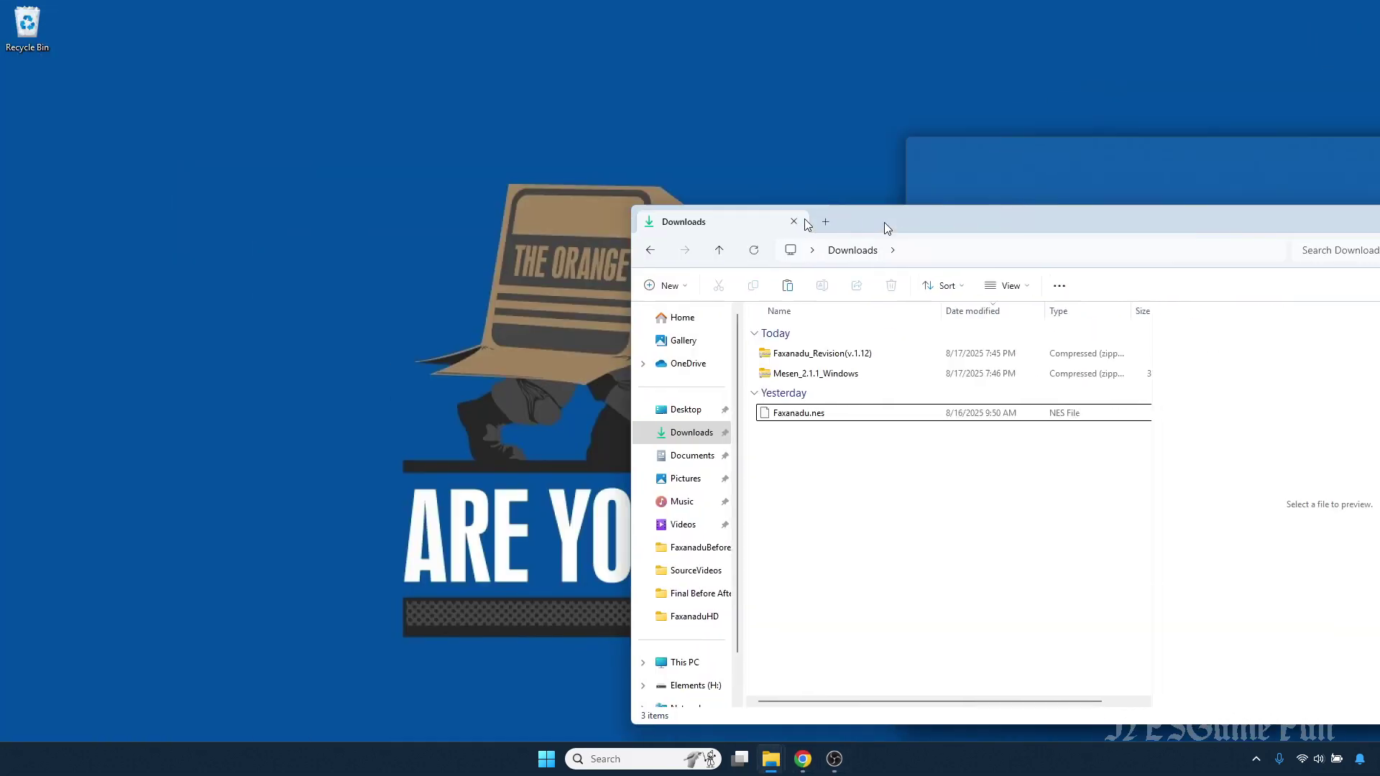
pyautogui.moveTo(884, 222); pyautogui.dragTo(324, 73)
pyautogui.rightClick(266, 230)
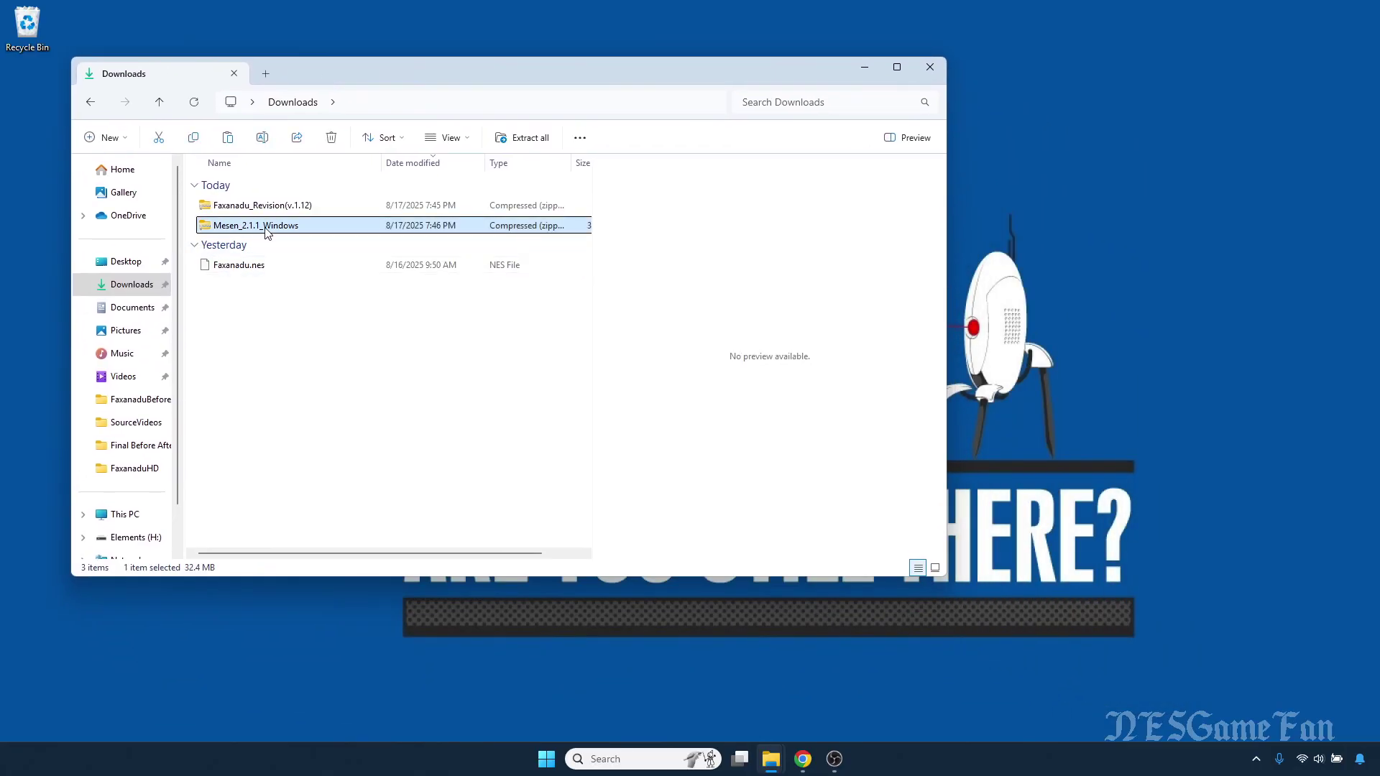
pyautogui.click(331, 422)
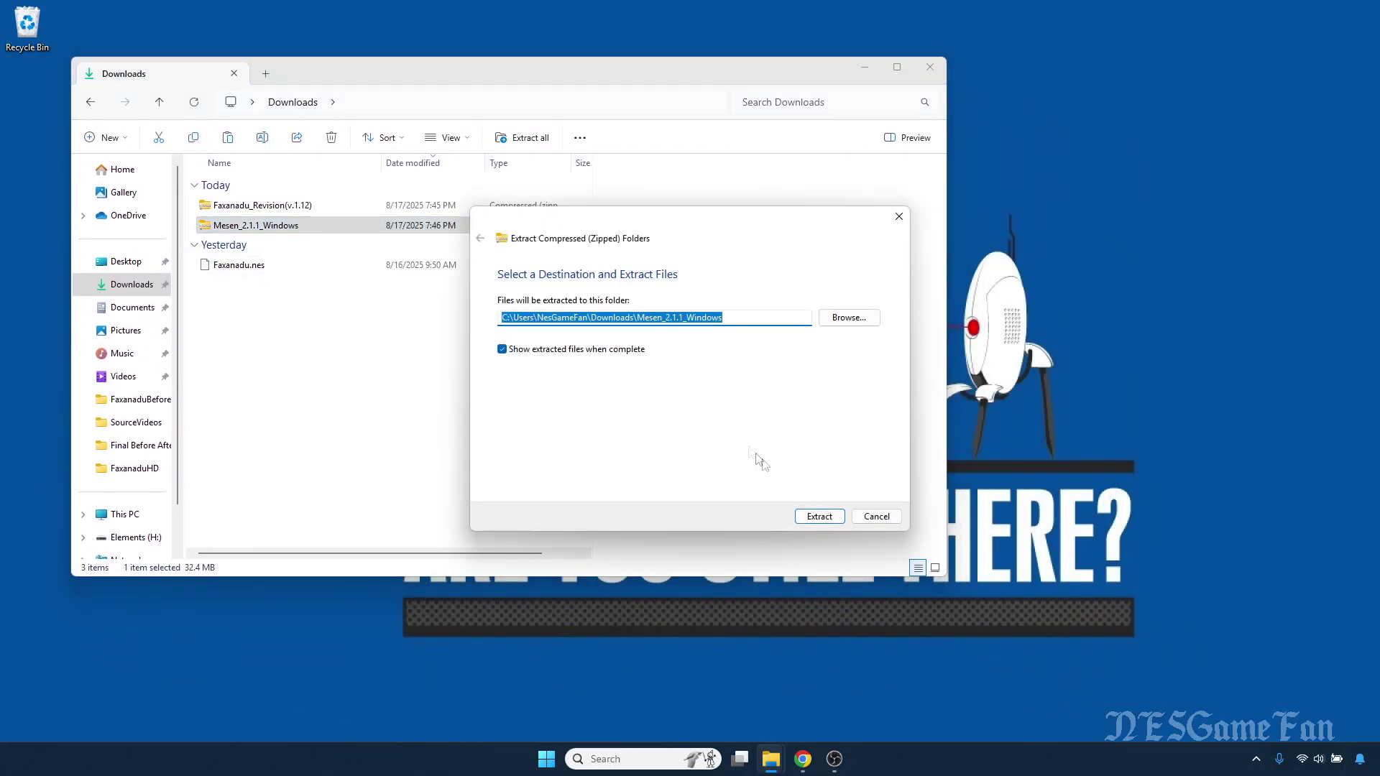
pyautogui.click(832, 518)
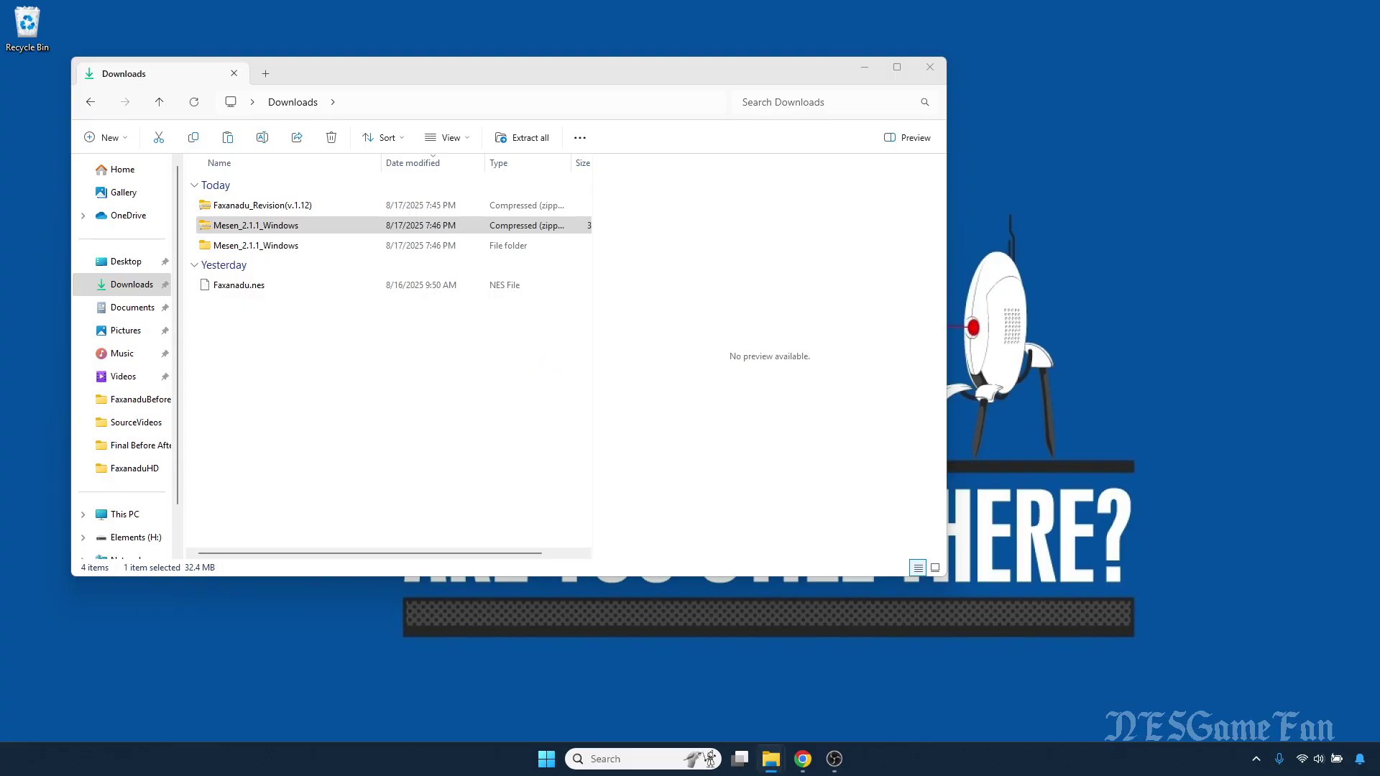
# Extract the Faxanadu_Revision(v.1.12) archive to its default folder in Downloads
pyautogui.click(257, 205)
pyautogui.rightClick(257, 206)
pyautogui.click(325, 402)
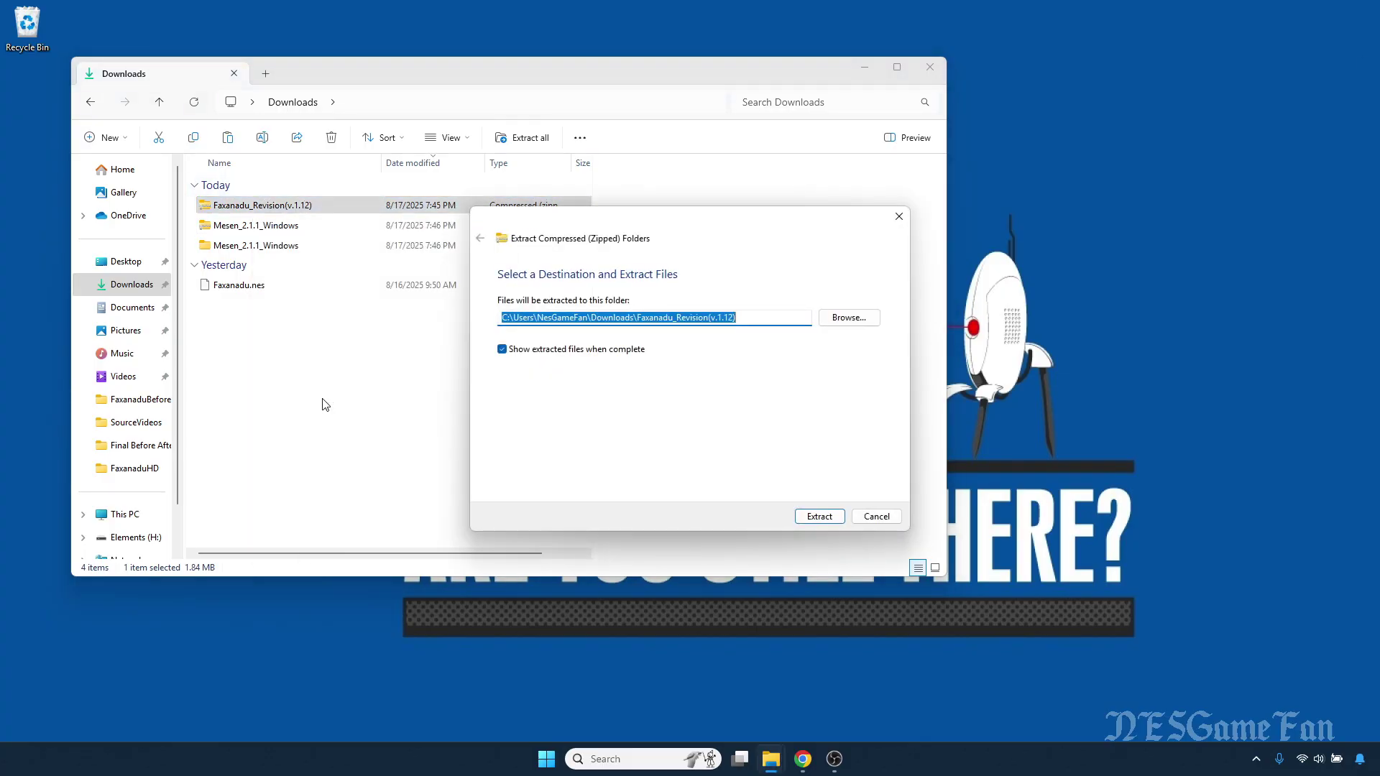
pyautogui.click(819, 516)
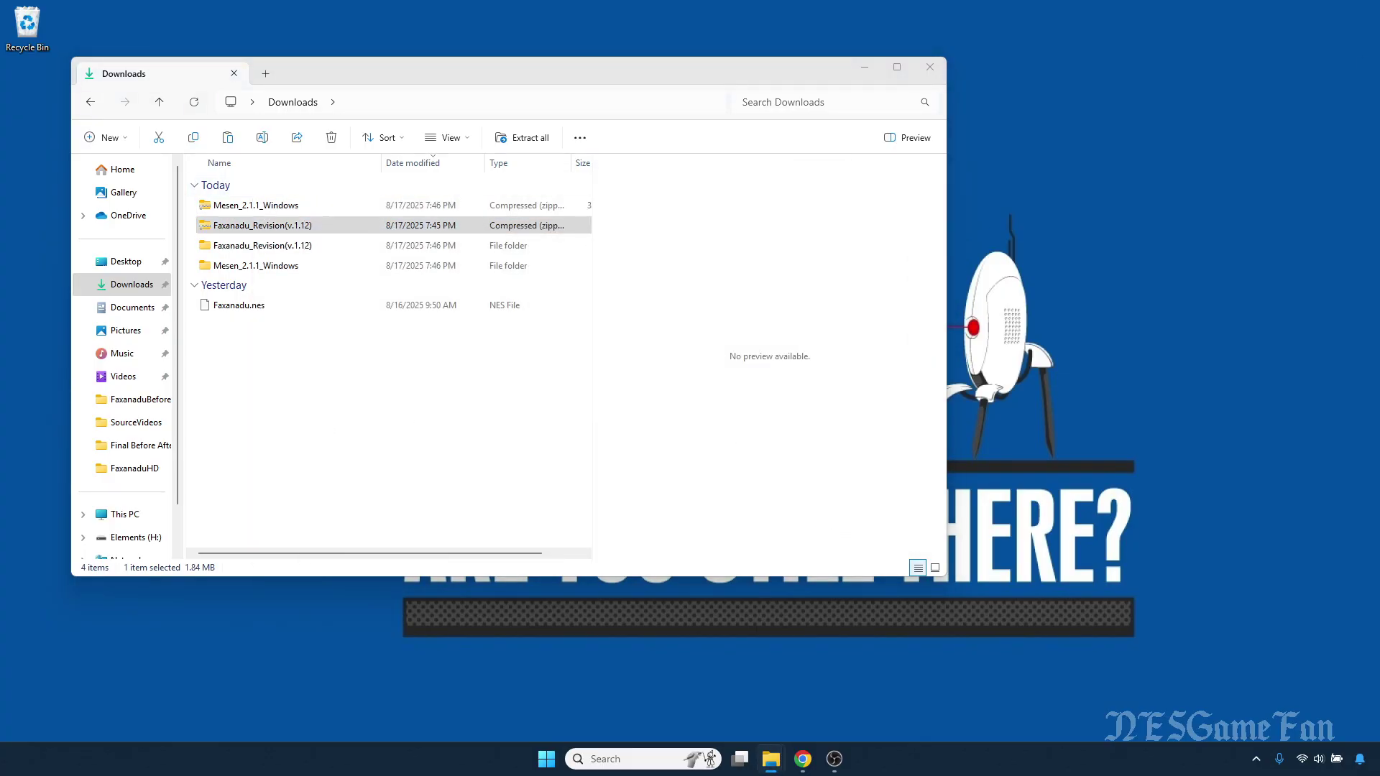
# Delete the two zip archives, Mesen_2.1.1_Windows and Faxanadu_Revision(v.1.12), from Downloads
pyautogui.click(234, 229)
pyautogui.press('Up')
pyautogui.hotkey('shift', 'Down')
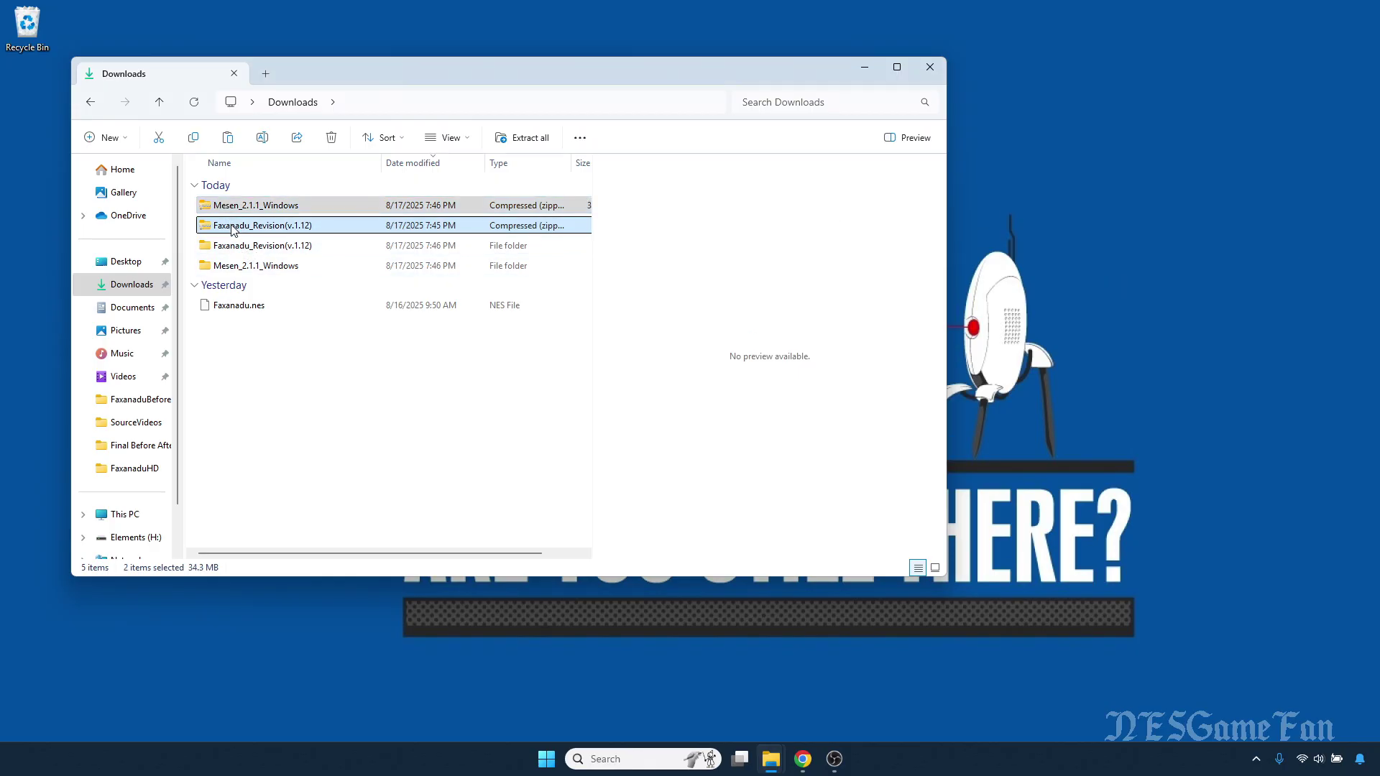
pyautogui.rightClick(234, 230)
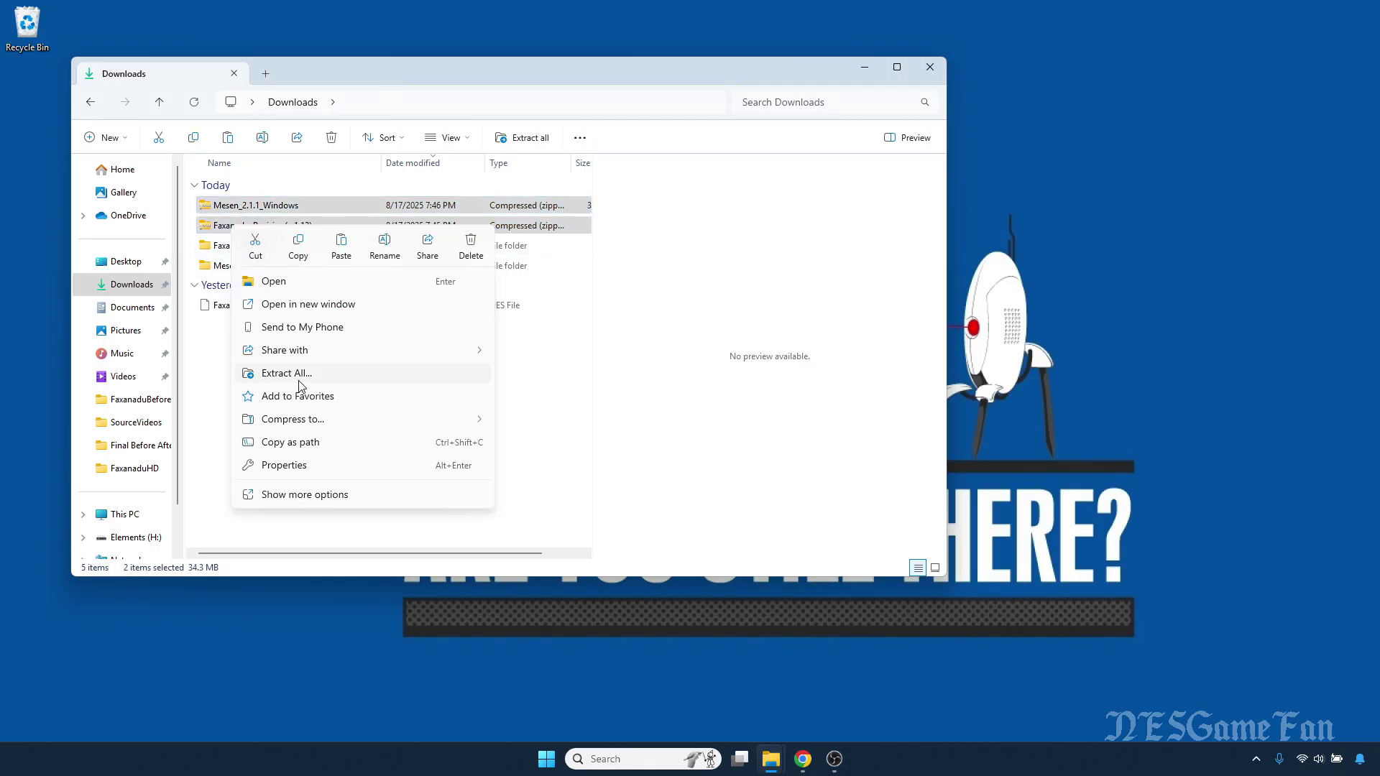
pyautogui.click(471, 244)
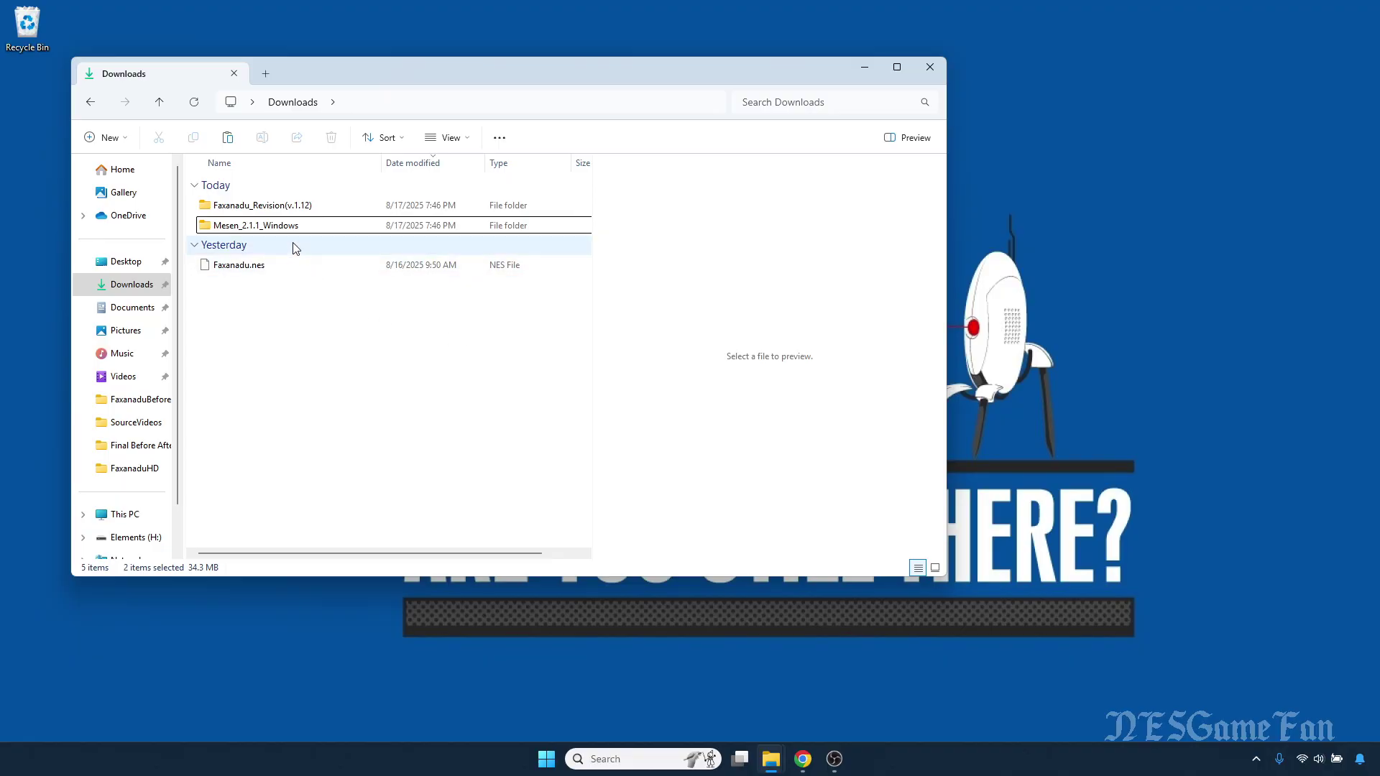
# Check the contents of the inner Faxanadu_Revision(v.1.12) folder and rename that inner folder to FaxanaduHD
pyautogui.doubleClick(278, 207)
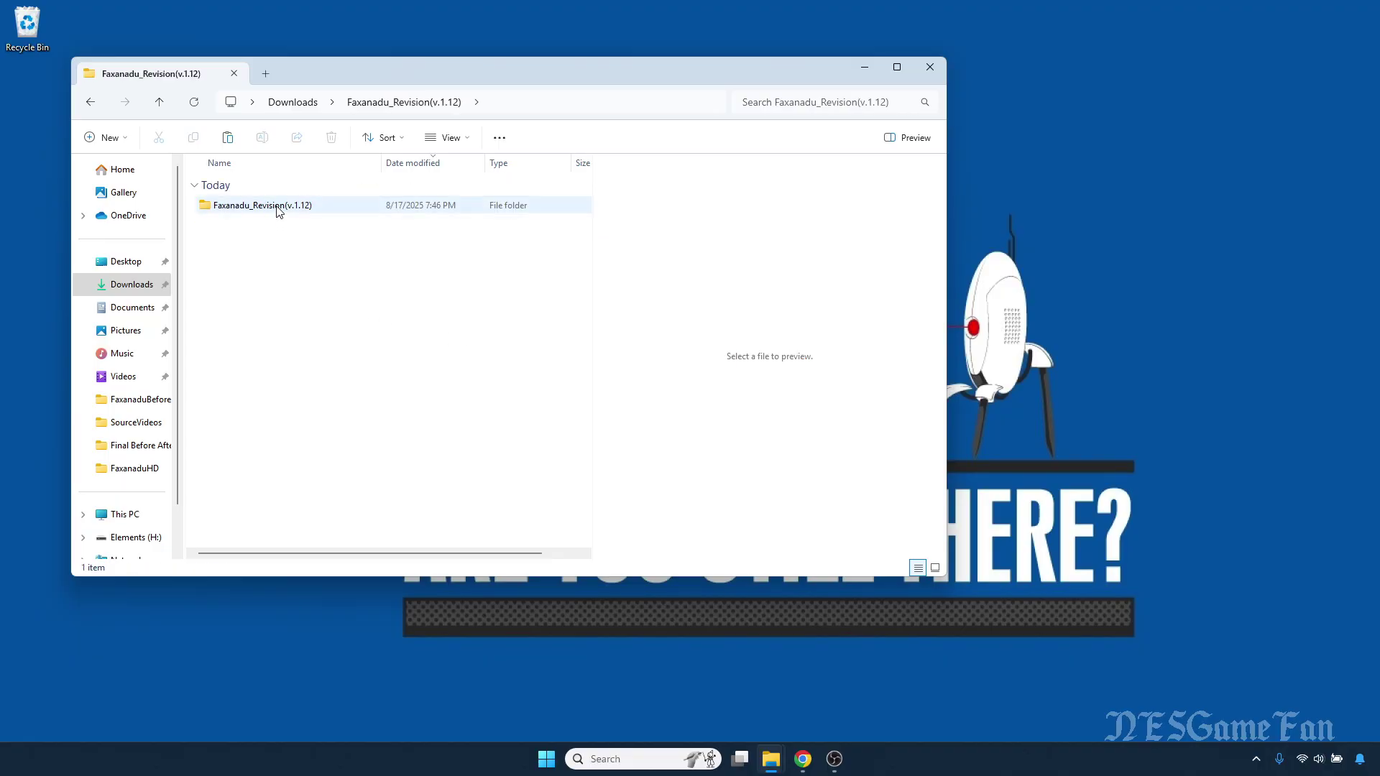
pyautogui.doubleClick(279, 208)
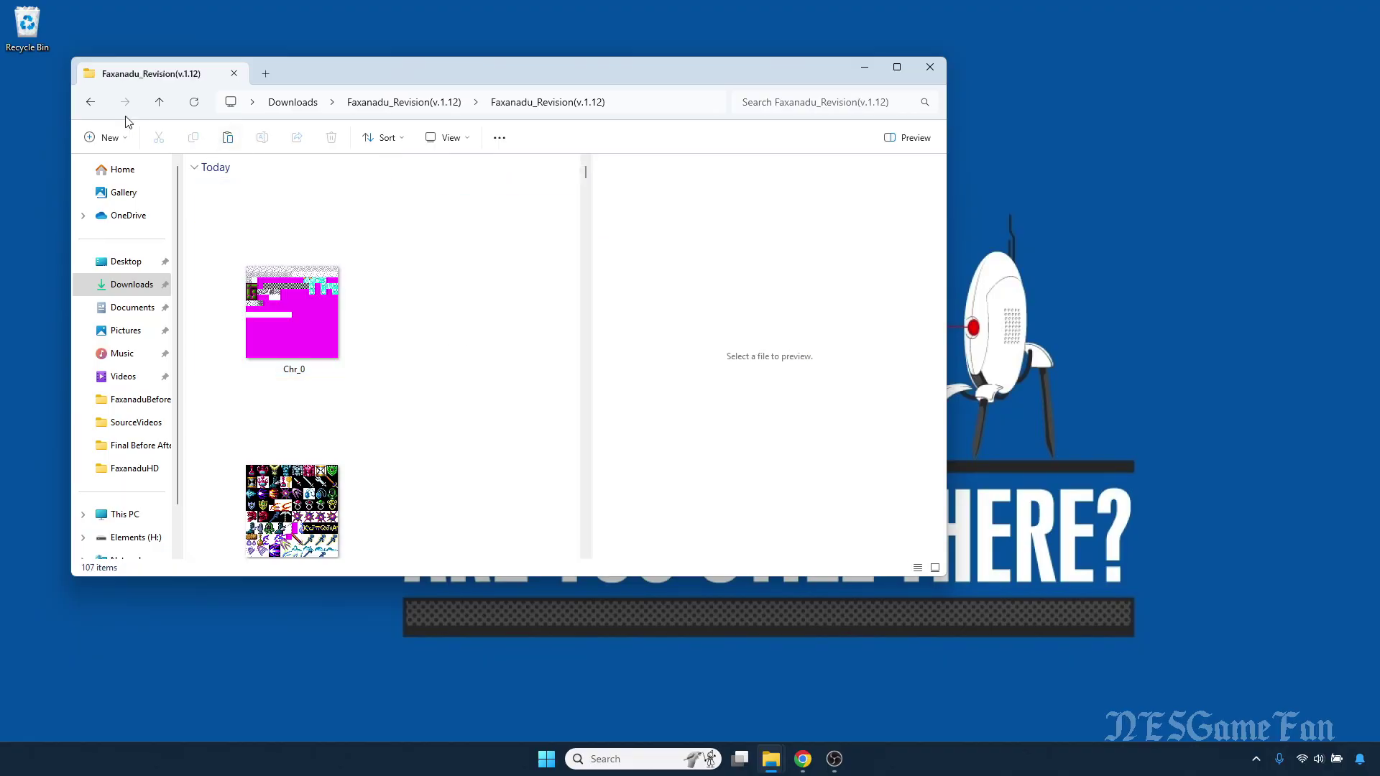
pyautogui.moveTo(585, 170); pyautogui.dragTo(589, 228)
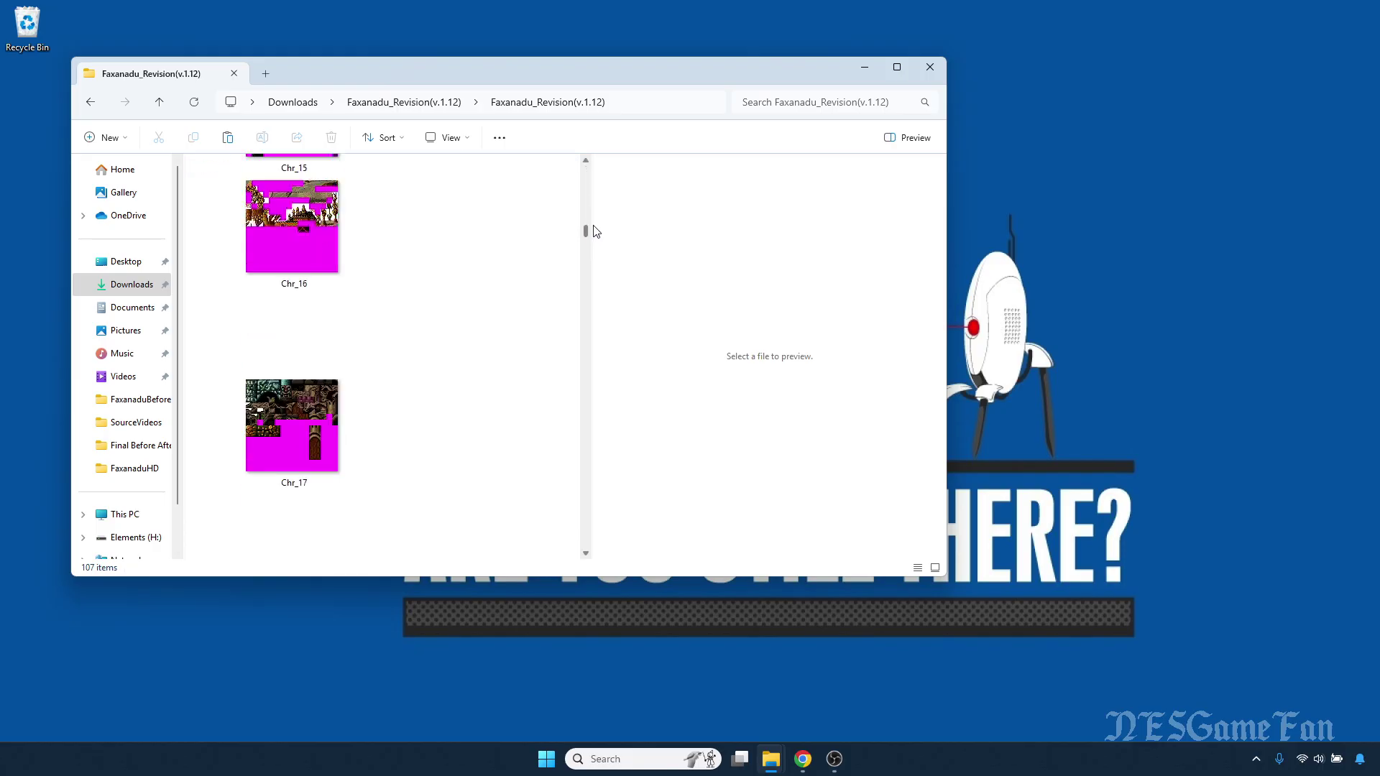
pyautogui.click(90, 101)
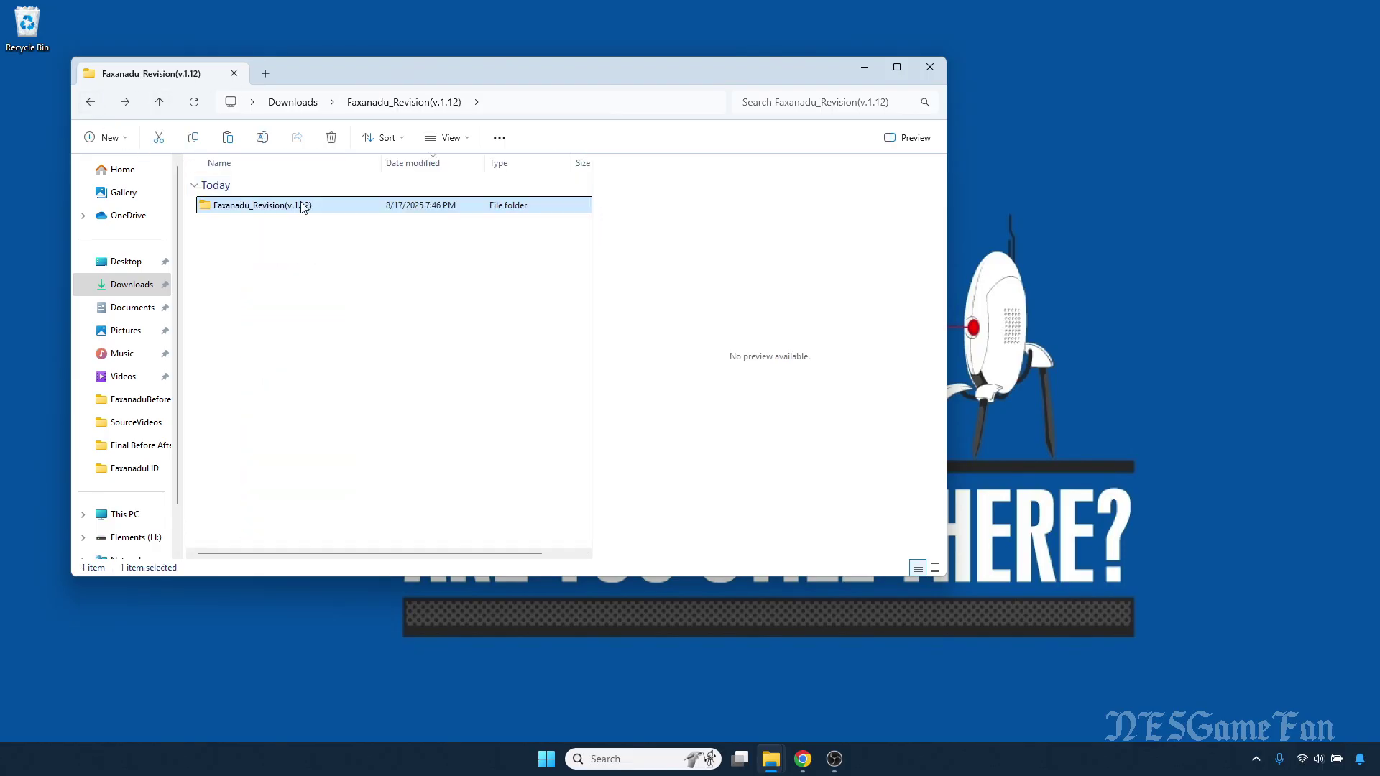
pyautogui.click(295, 209)
pyautogui.moveTo(311, 207); pyautogui.dragTo(250, 215)
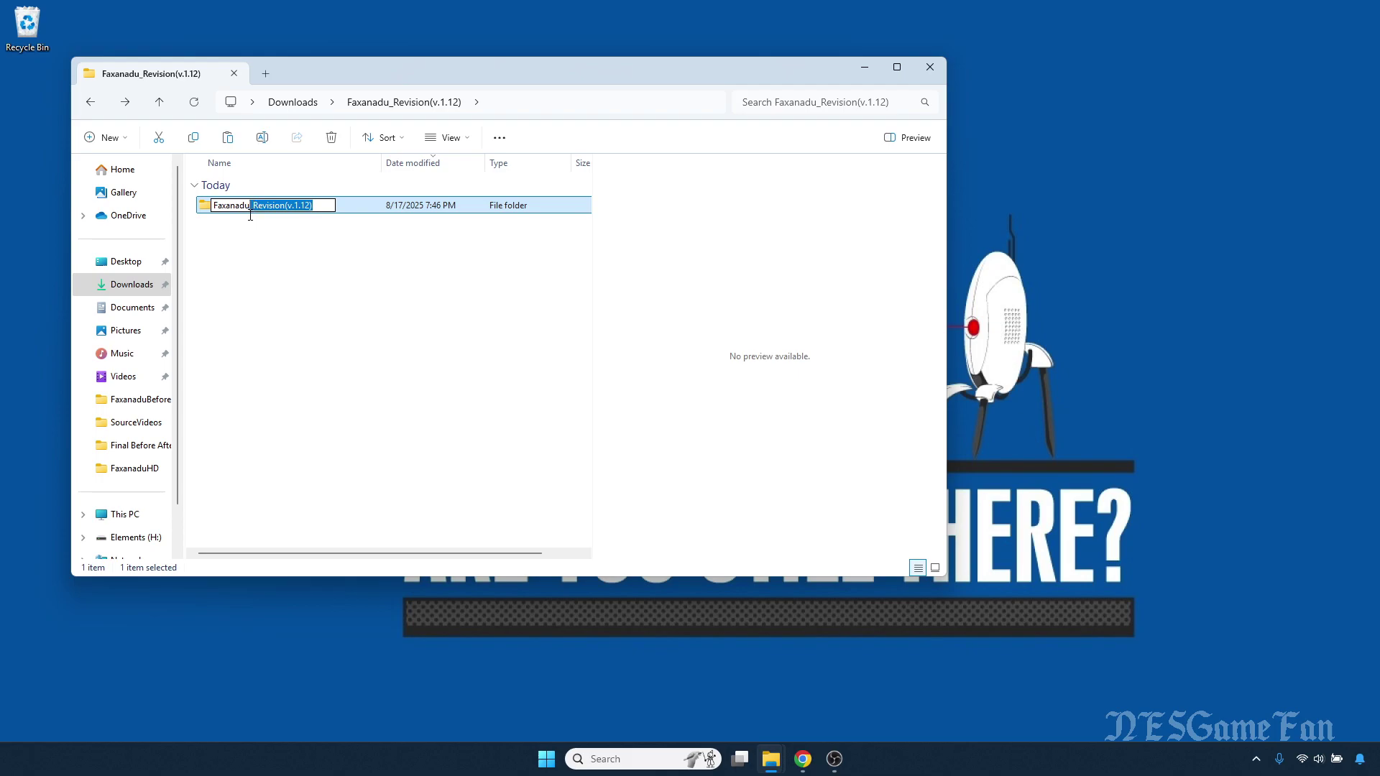
pyautogui.write('HD')
pyautogui.press('Return')
# Launch Mesen from the extracted Mesen_2.1.1_Windows folder and allow it to run despite the SmartScreen warning
pyautogui.click(90, 103)
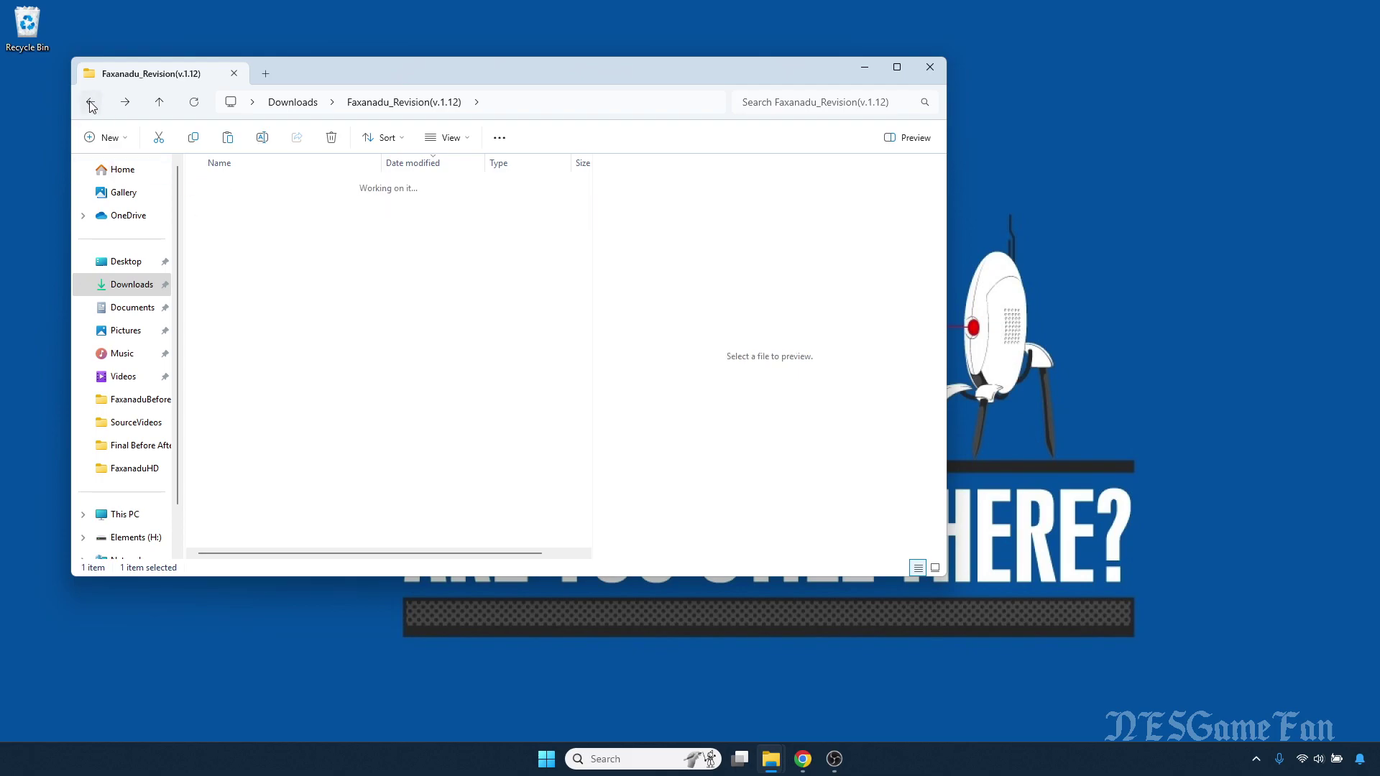
pyautogui.doubleClick(261, 229)
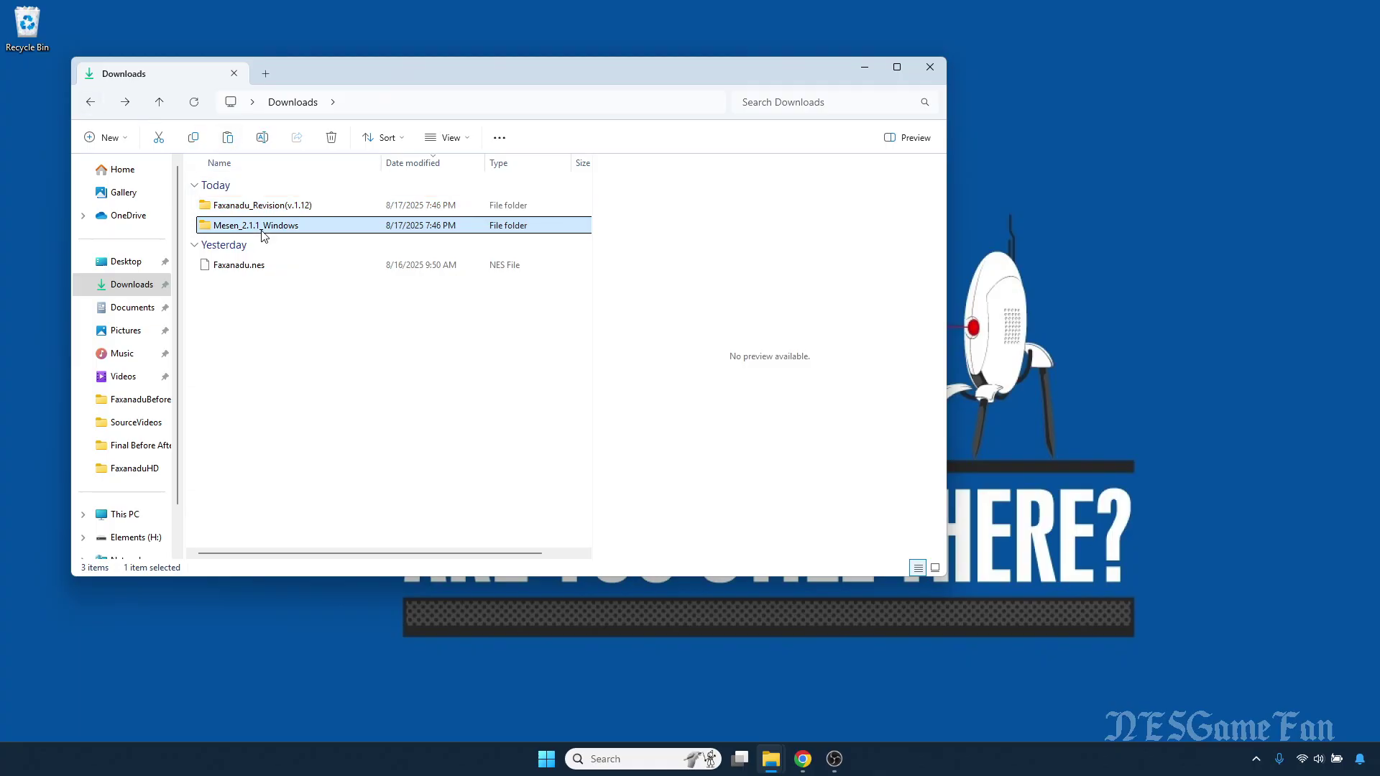
pyautogui.doubleClick(240, 210)
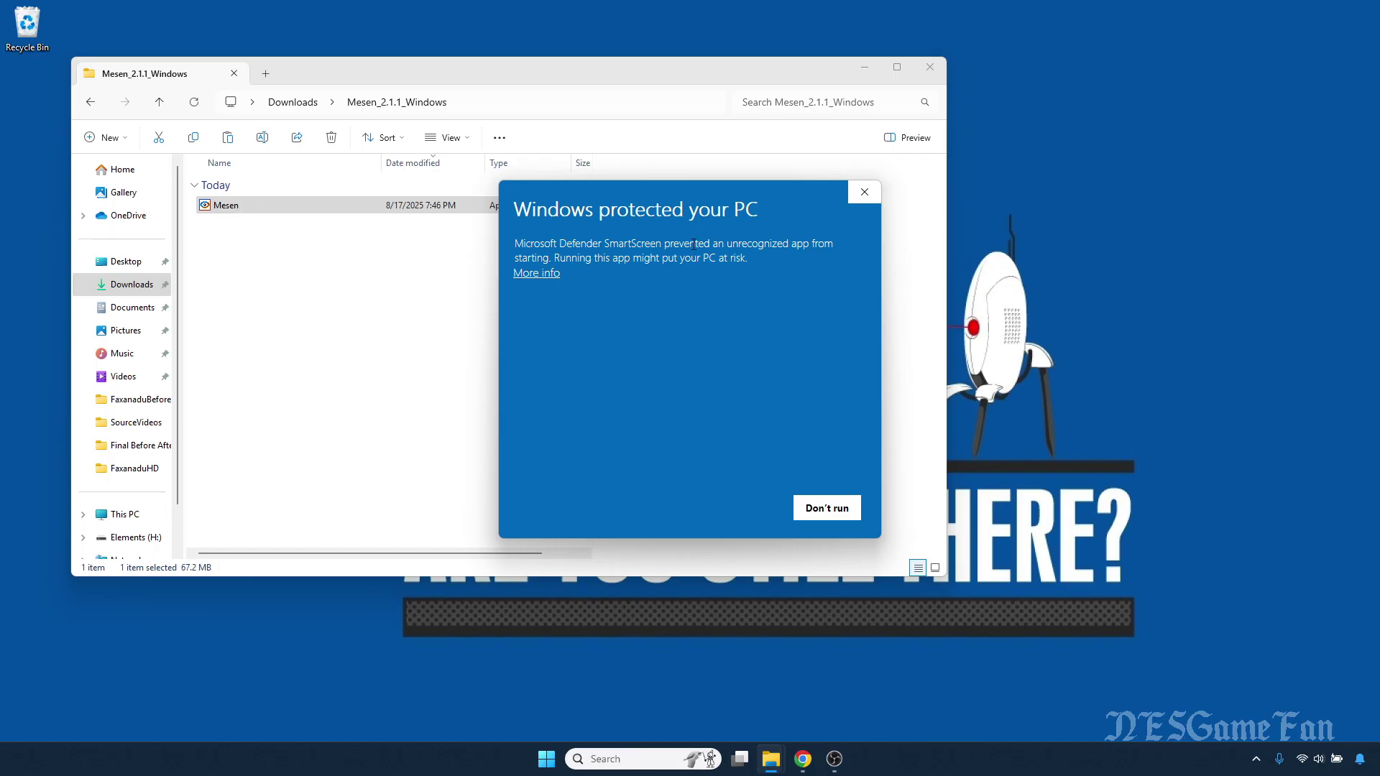
pyautogui.click(551, 273)
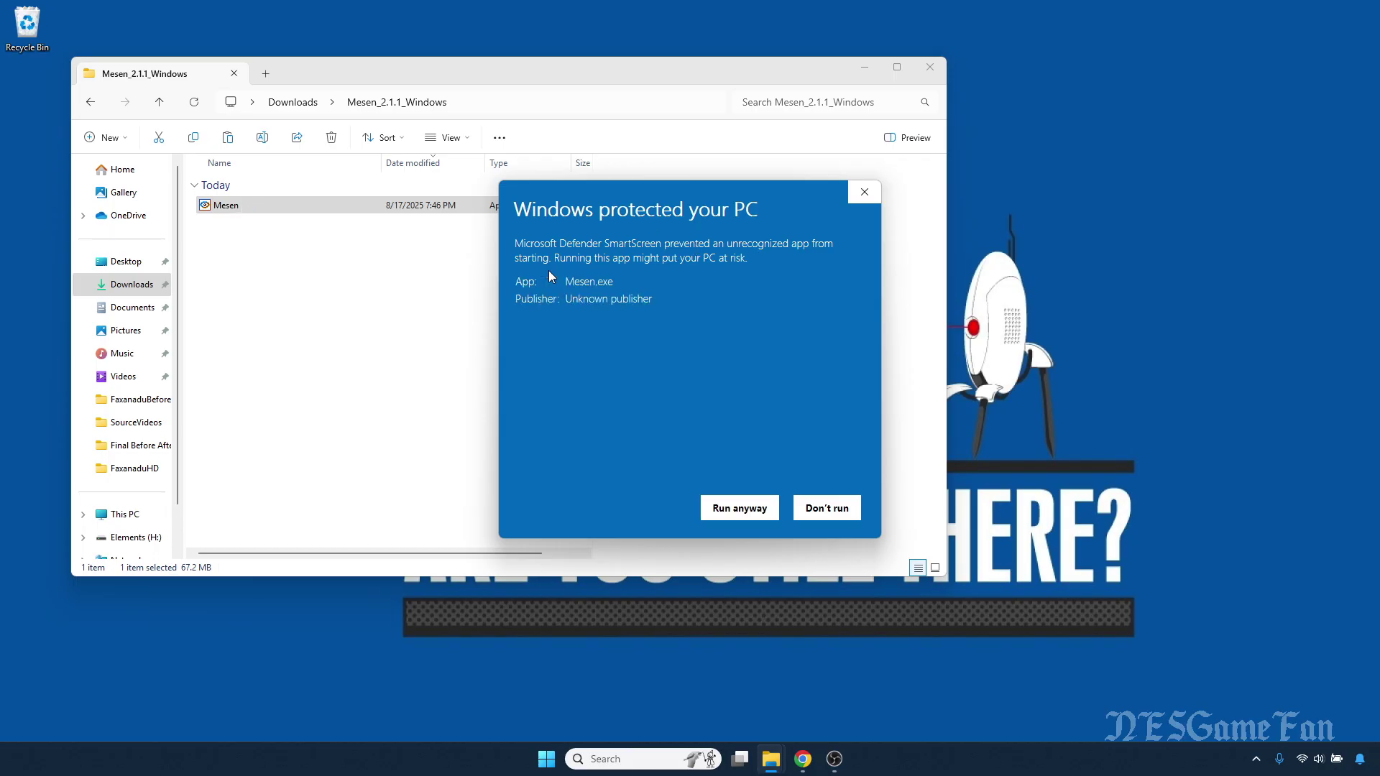
pyautogui.click(751, 512)
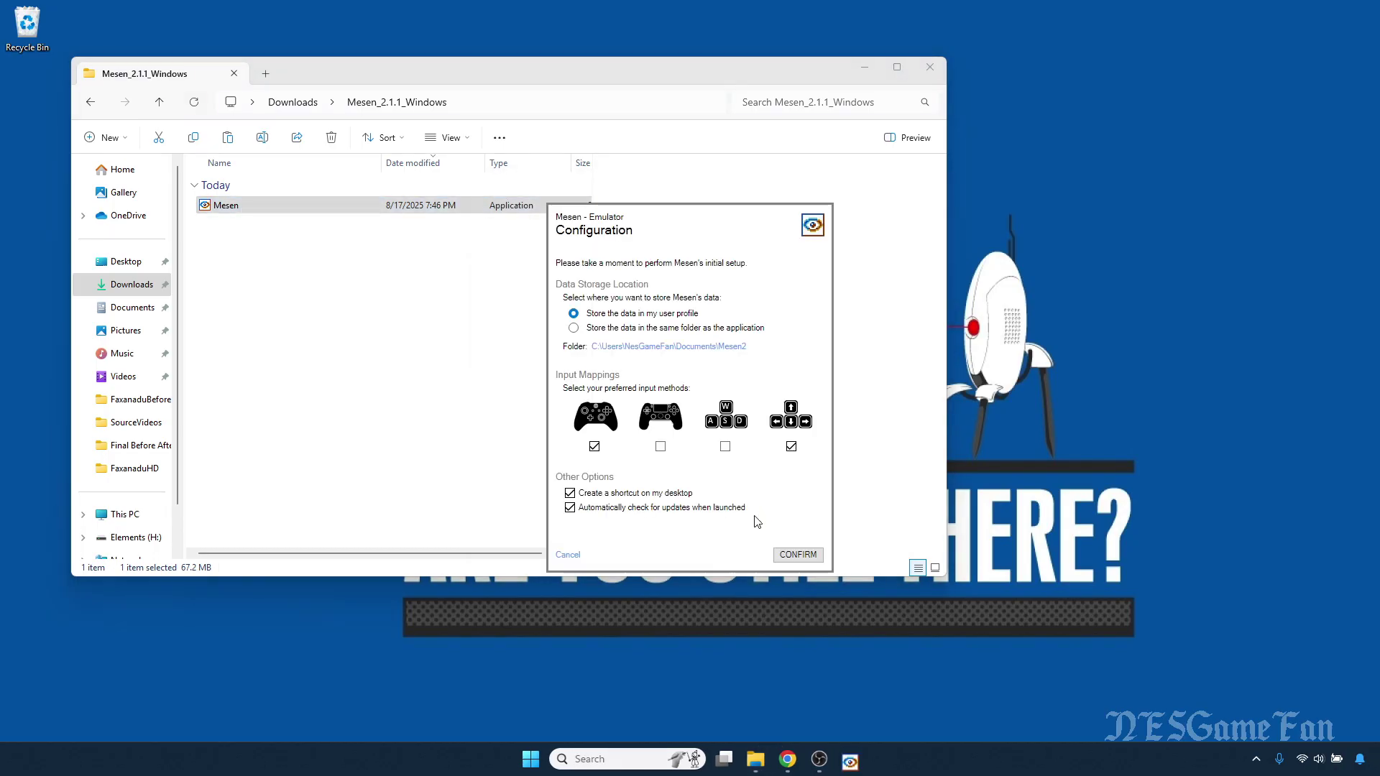
# Complete Mesen's initial setup with data stored in the same folder as the application, and bring the emulator window forward
pyautogui.click(586, 329)
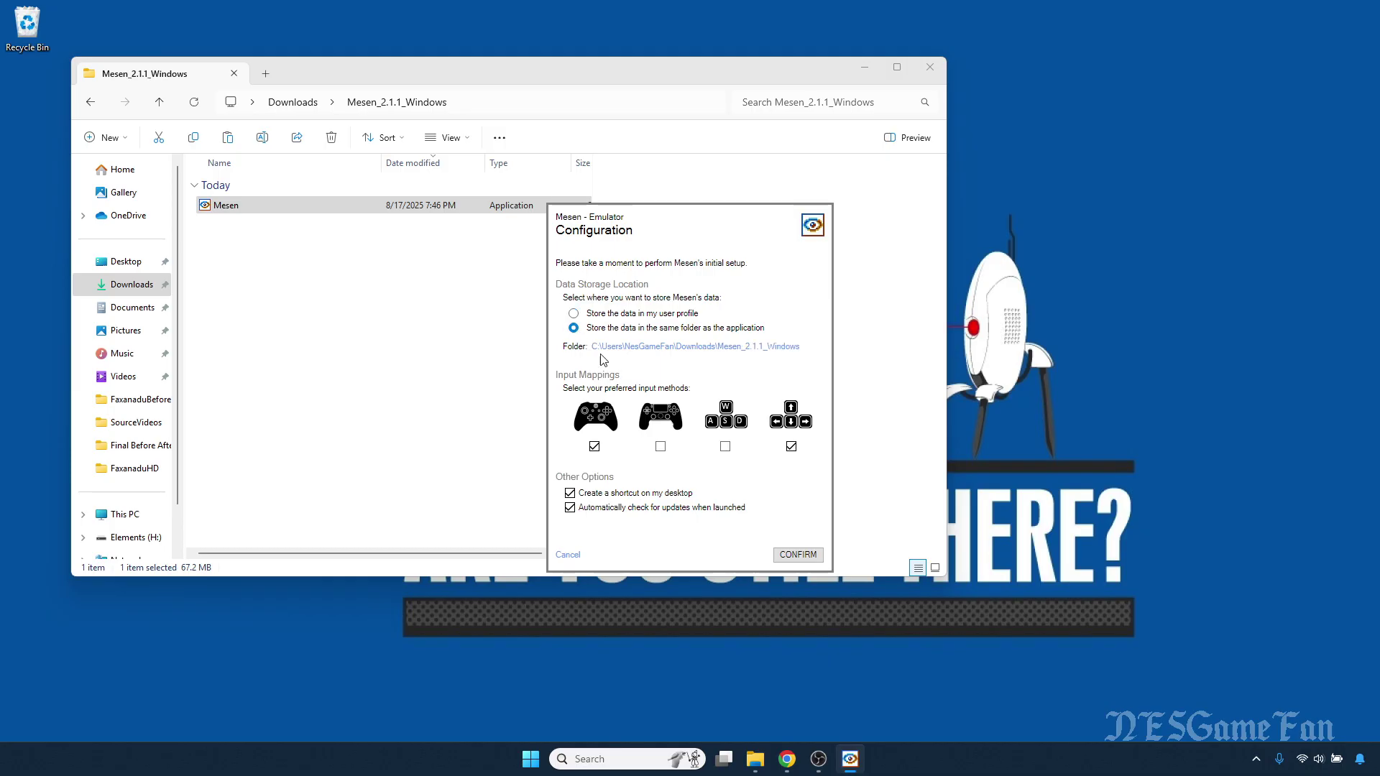
pyautogui.click(797, 555)
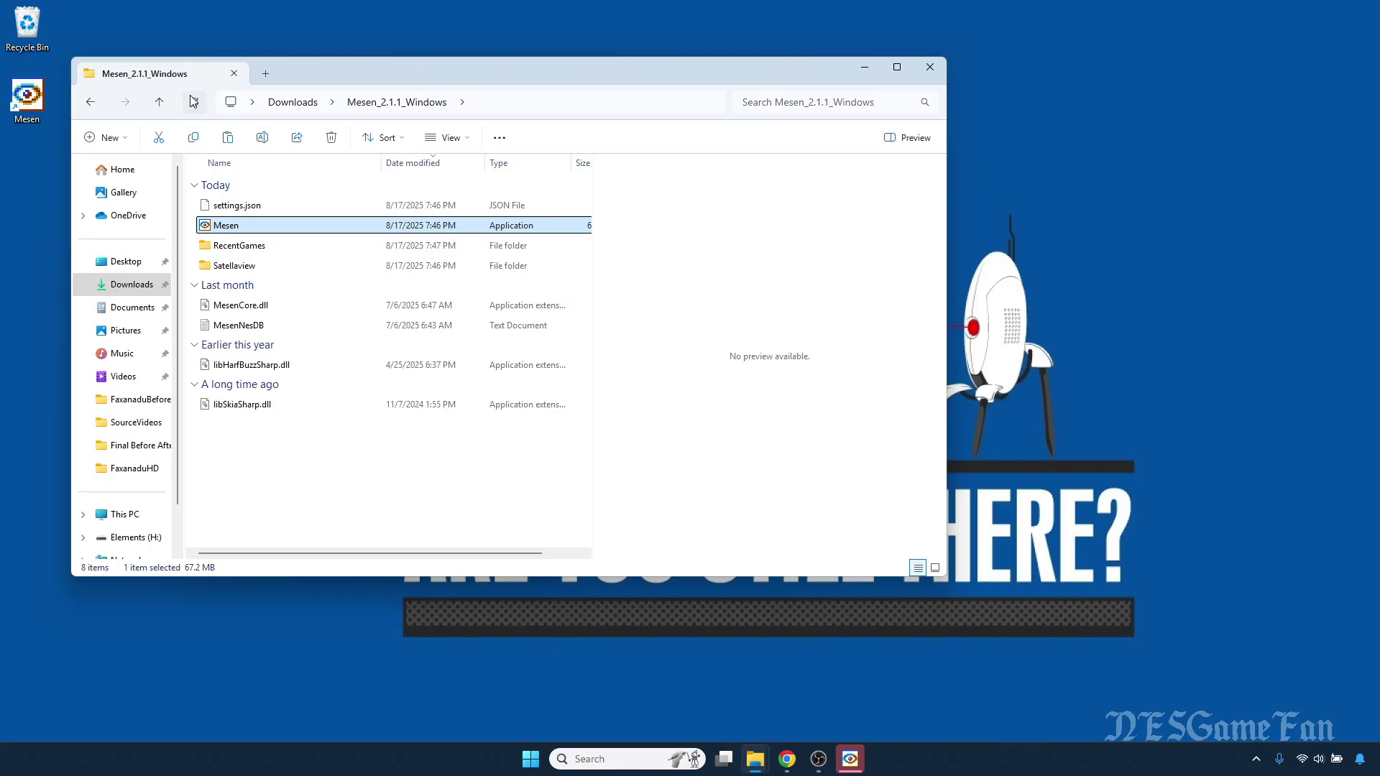
pyautogui.click(850, 759)
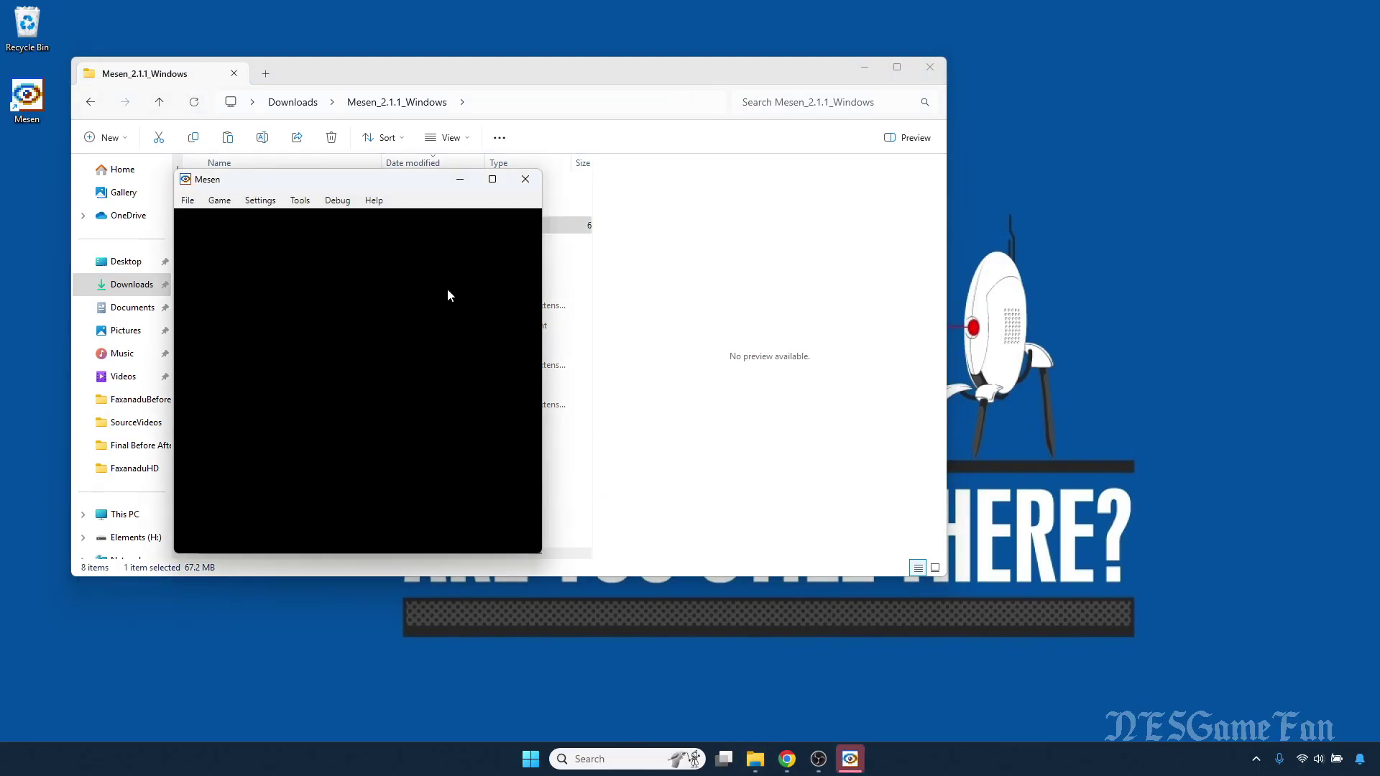
# Review the NES controller button mappings for Port 1 in Mesen's input settings and accept the settings
pyautogui.click(261, 201)
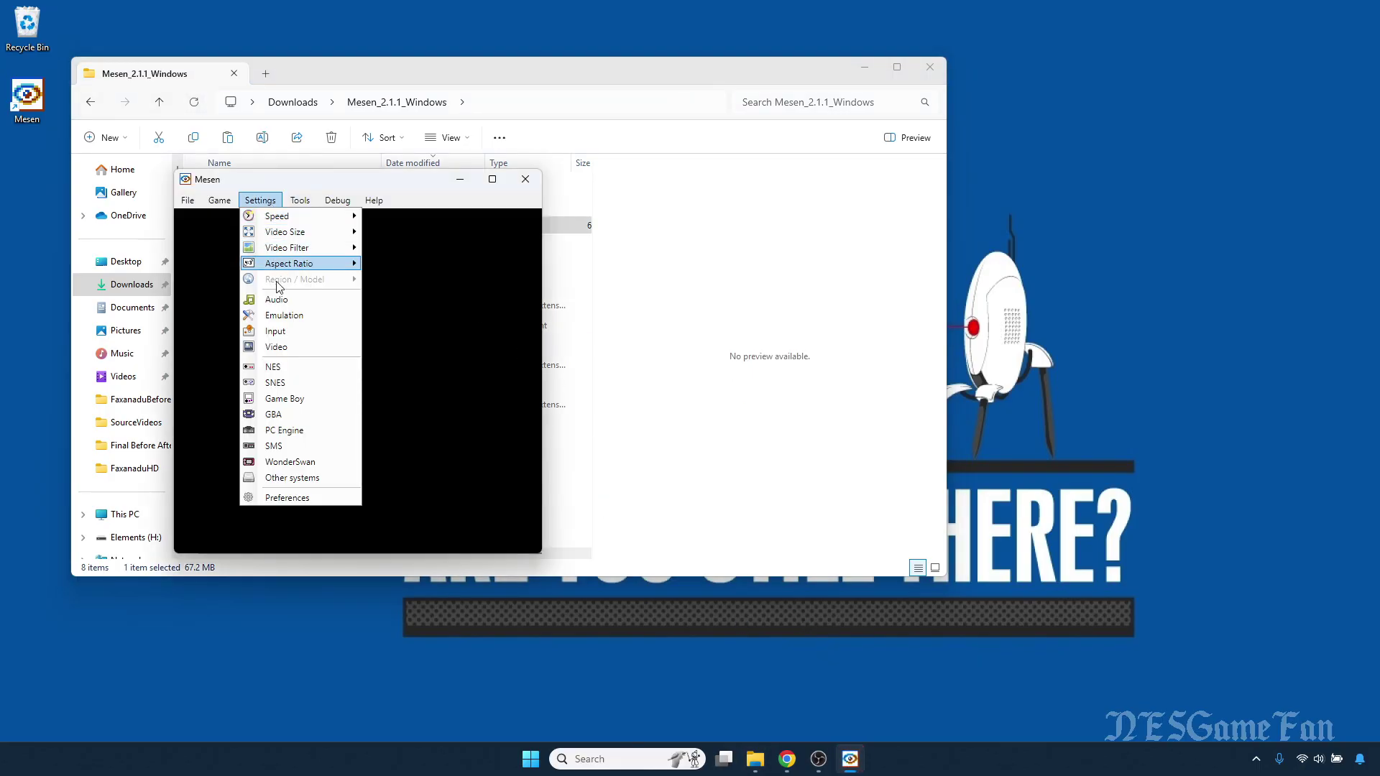
pyautogui.click(279, 331)
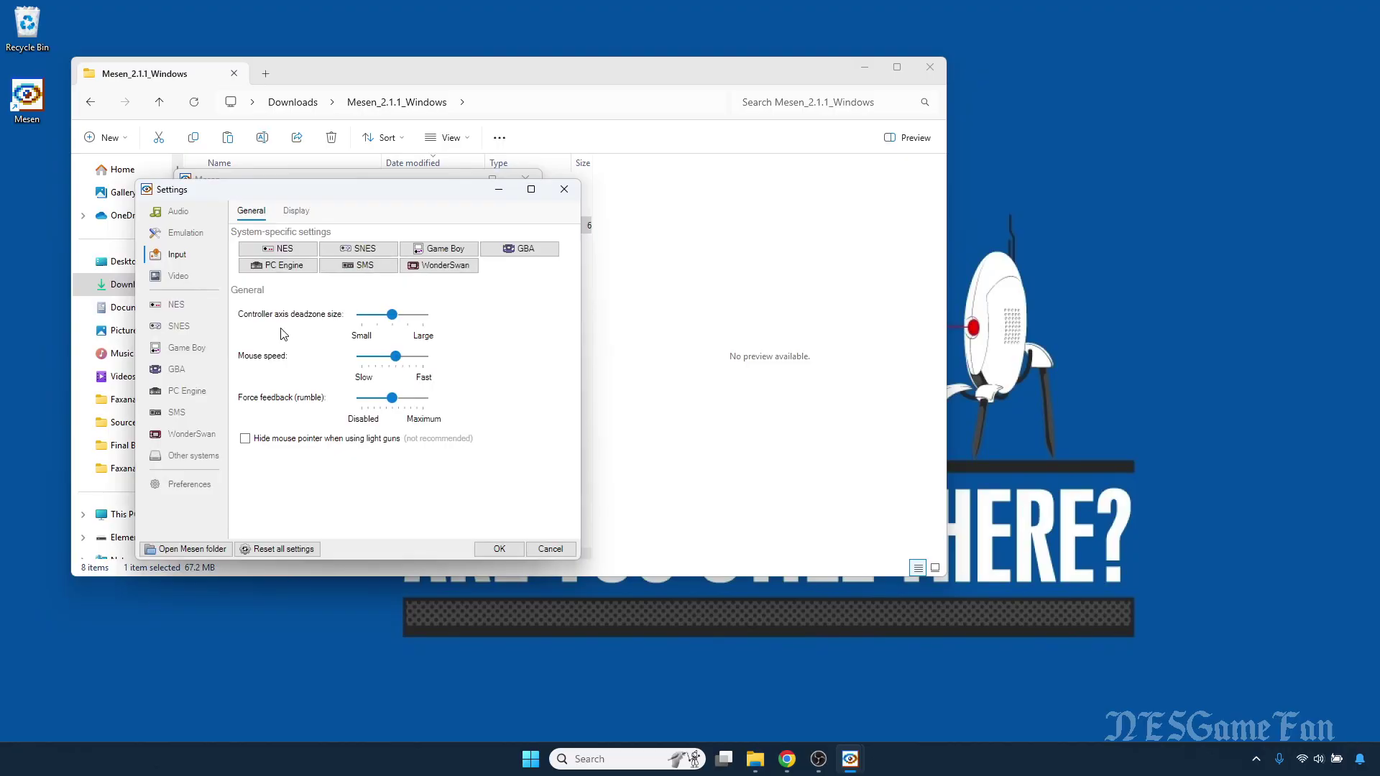
pyautogui.click(286, 248)
pyautogui.click(468, 249)
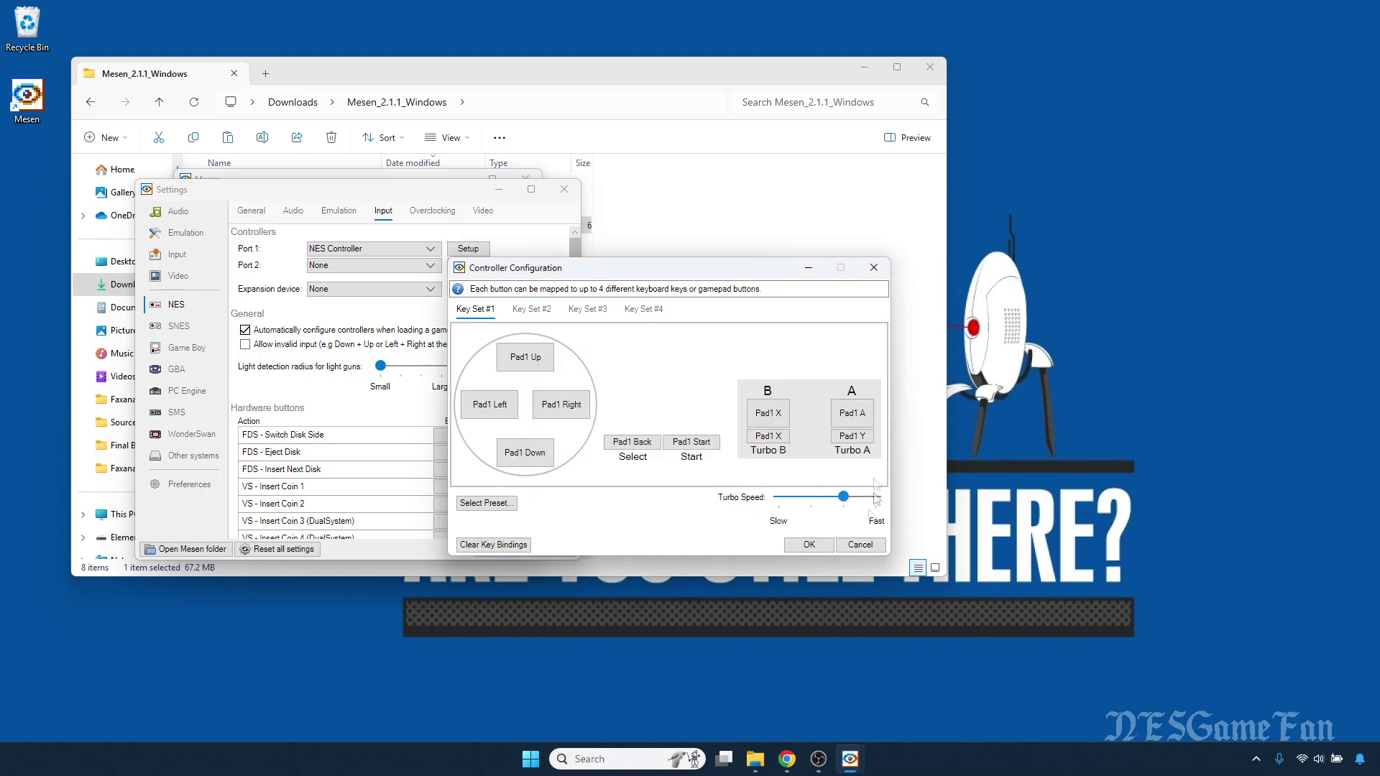
pyautogui.click(809, 544)
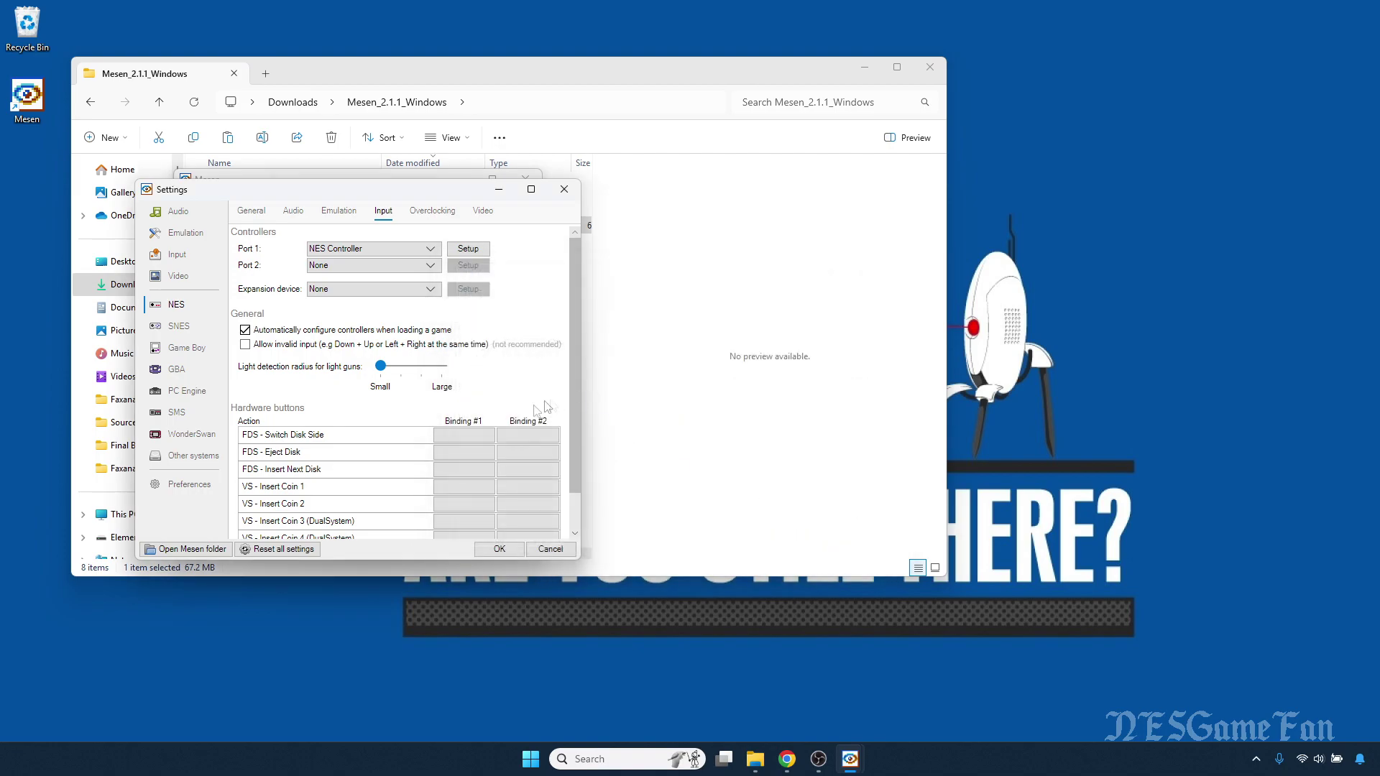
pyautogui.click(486, 550)
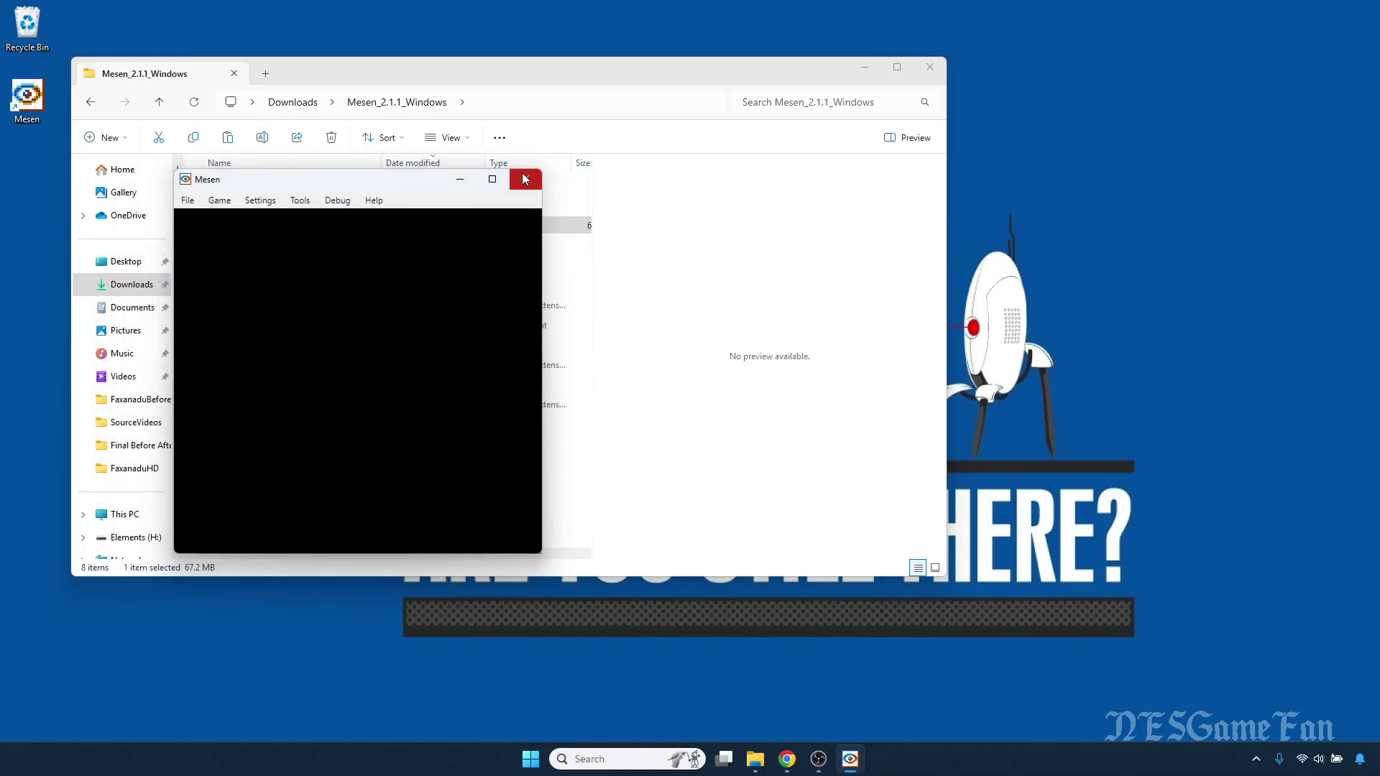
# Restart Mesen, load the Faxanadu.nes ROM from the Downloads folder, and close the emulator
pyautogui.click(526, 179)
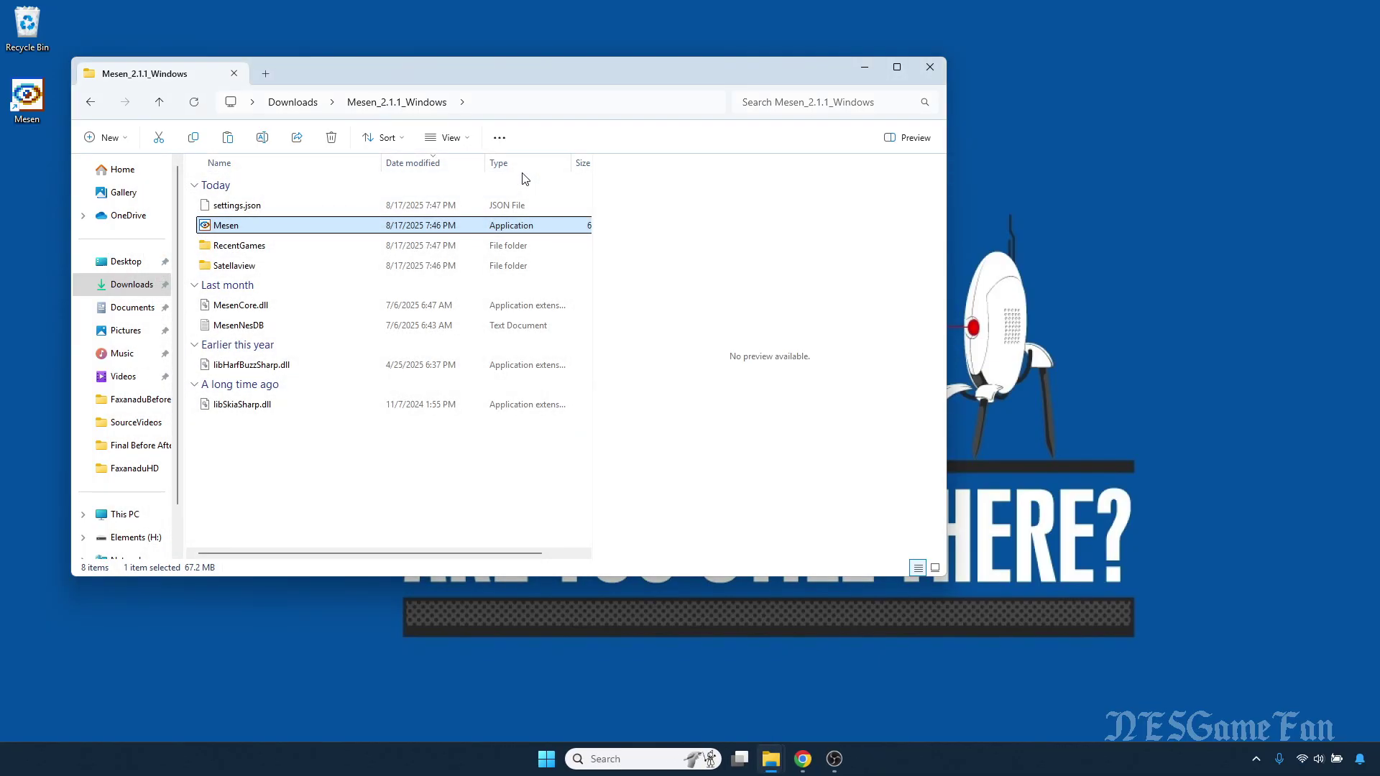
pyautogui.doubleClick(245, 227)
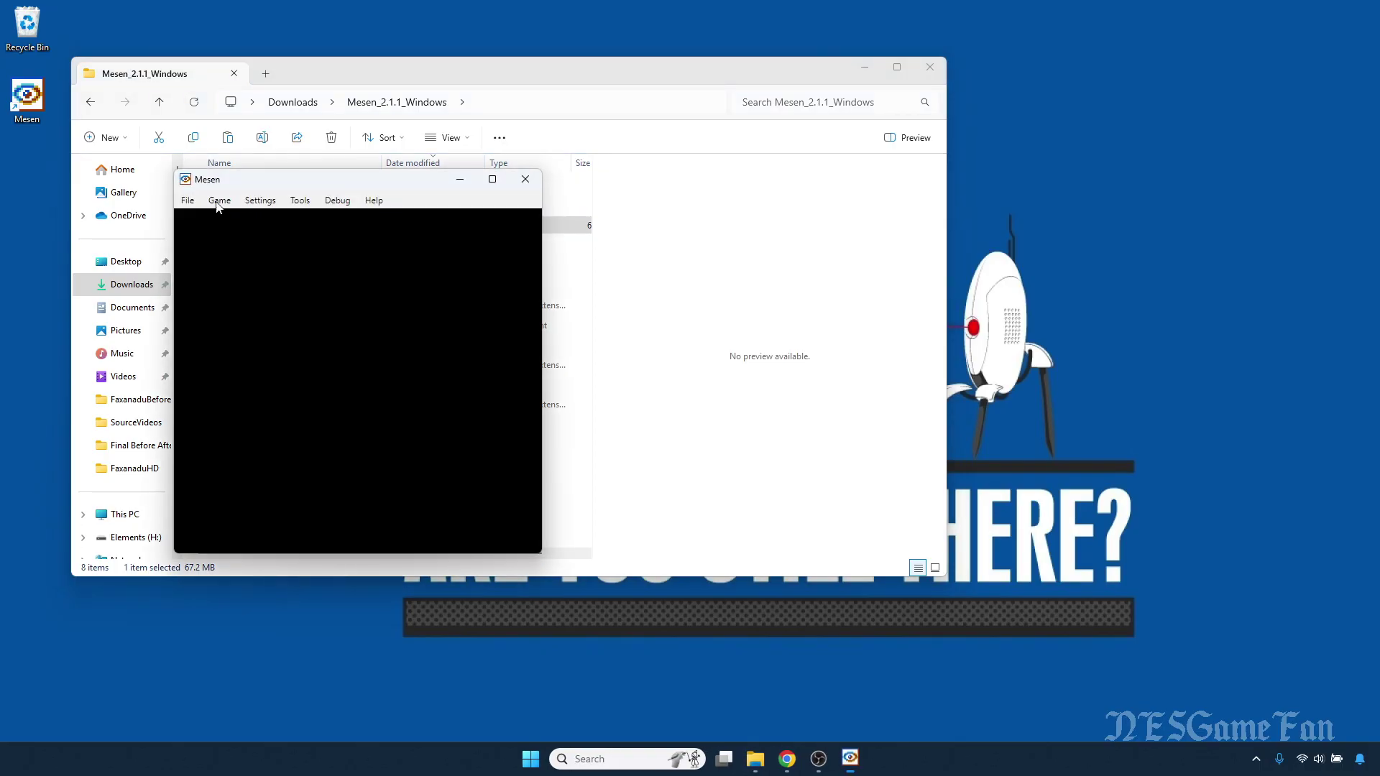
pyautogui.click(187, 200)
pyautogui.click(205, 216)
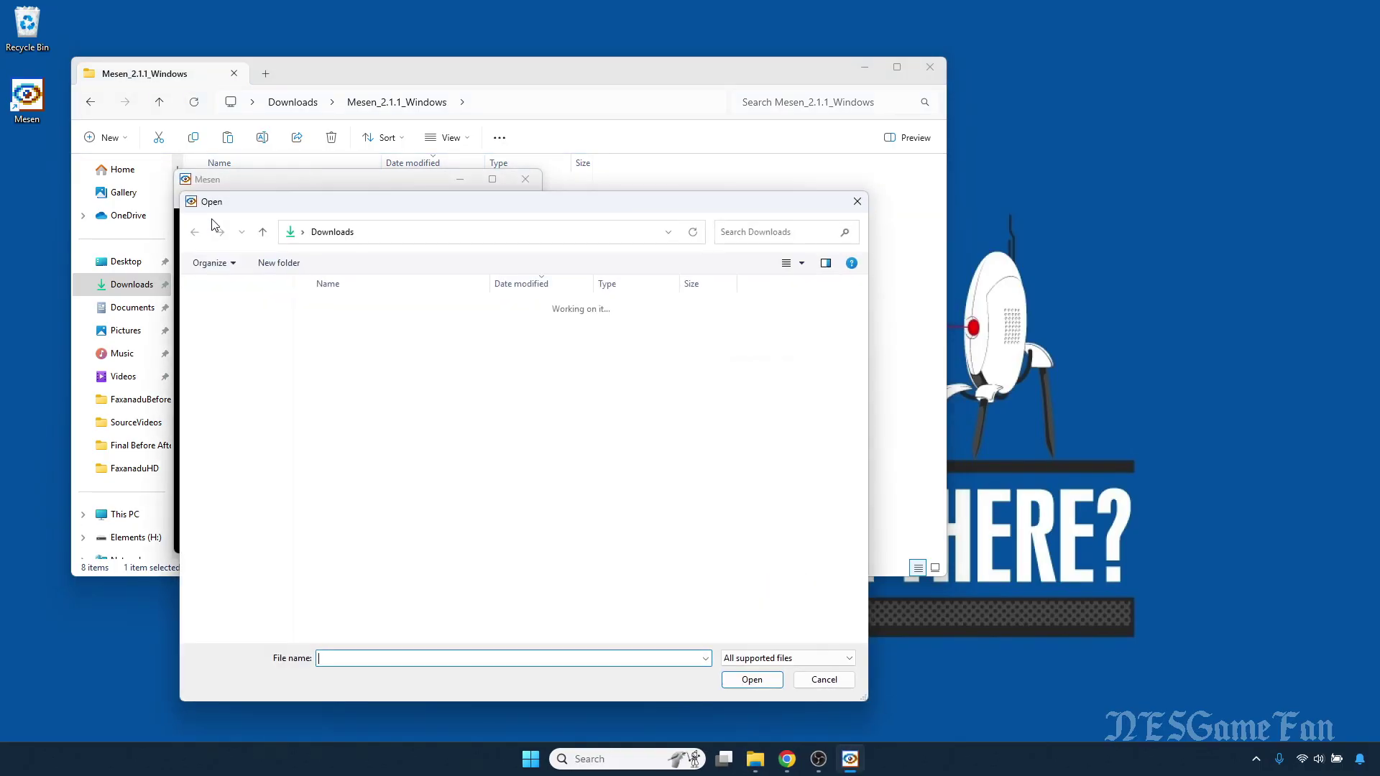
pyautogui.doubleClick(379, 387)
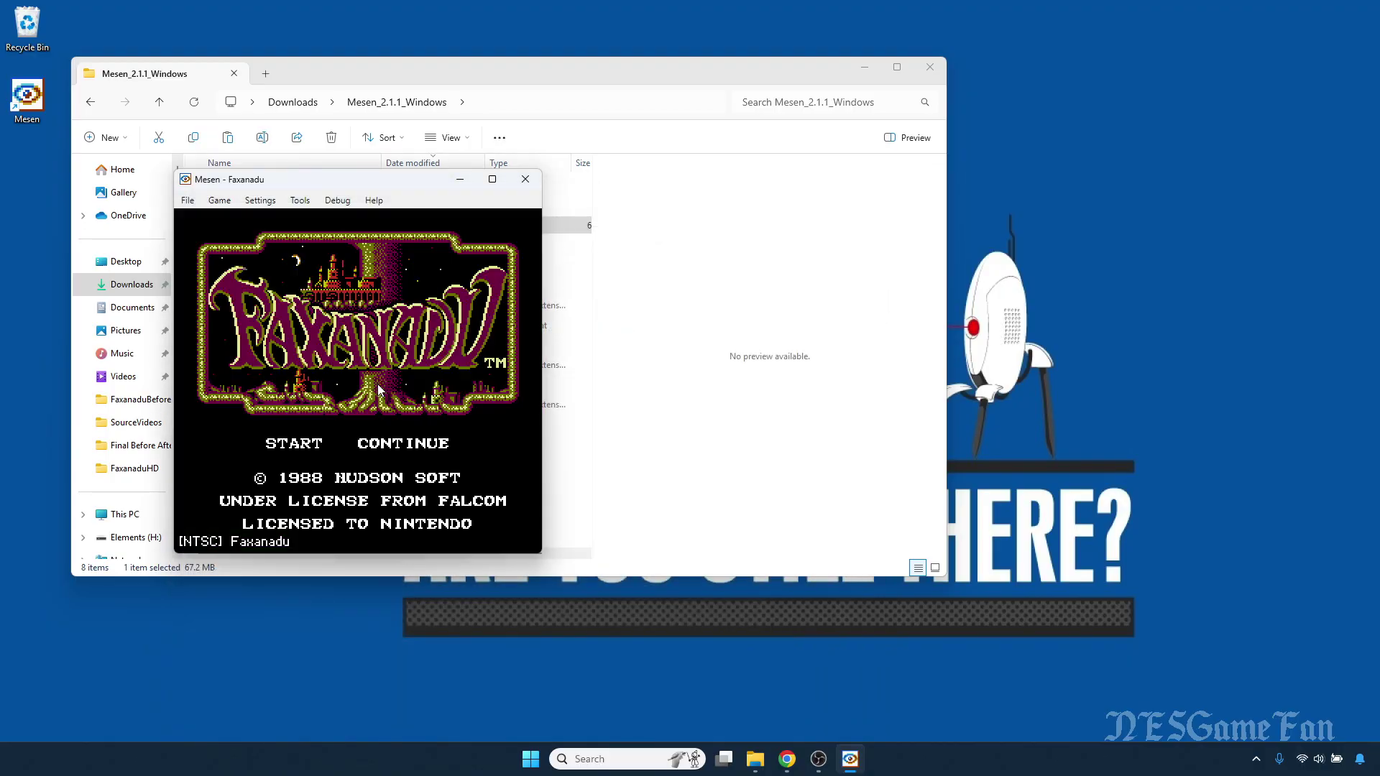
pyautogui.click(526, 177)
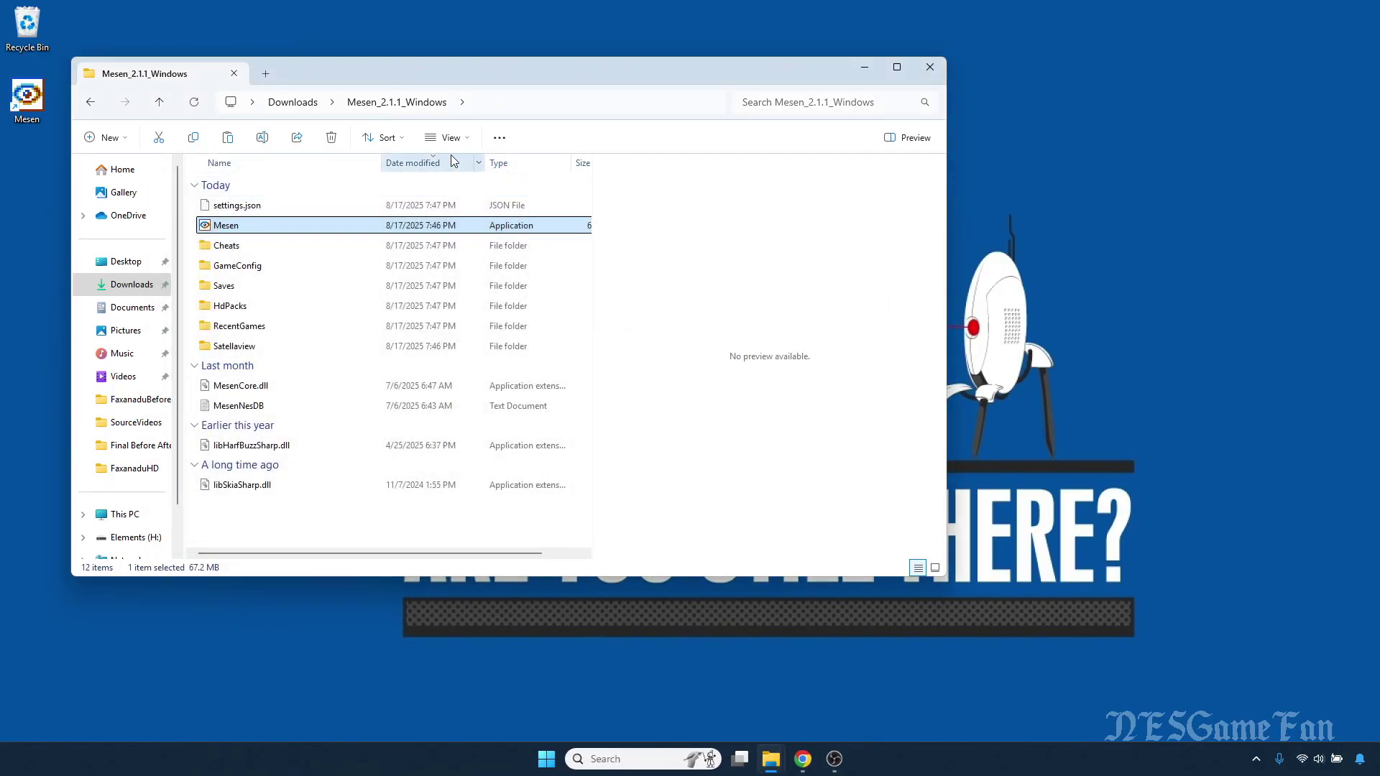
# Duplicate Faxanadu.nes within the Downloads folder and rename the copy FaxanaduHD.nes
pyautogui.click(286, 103)
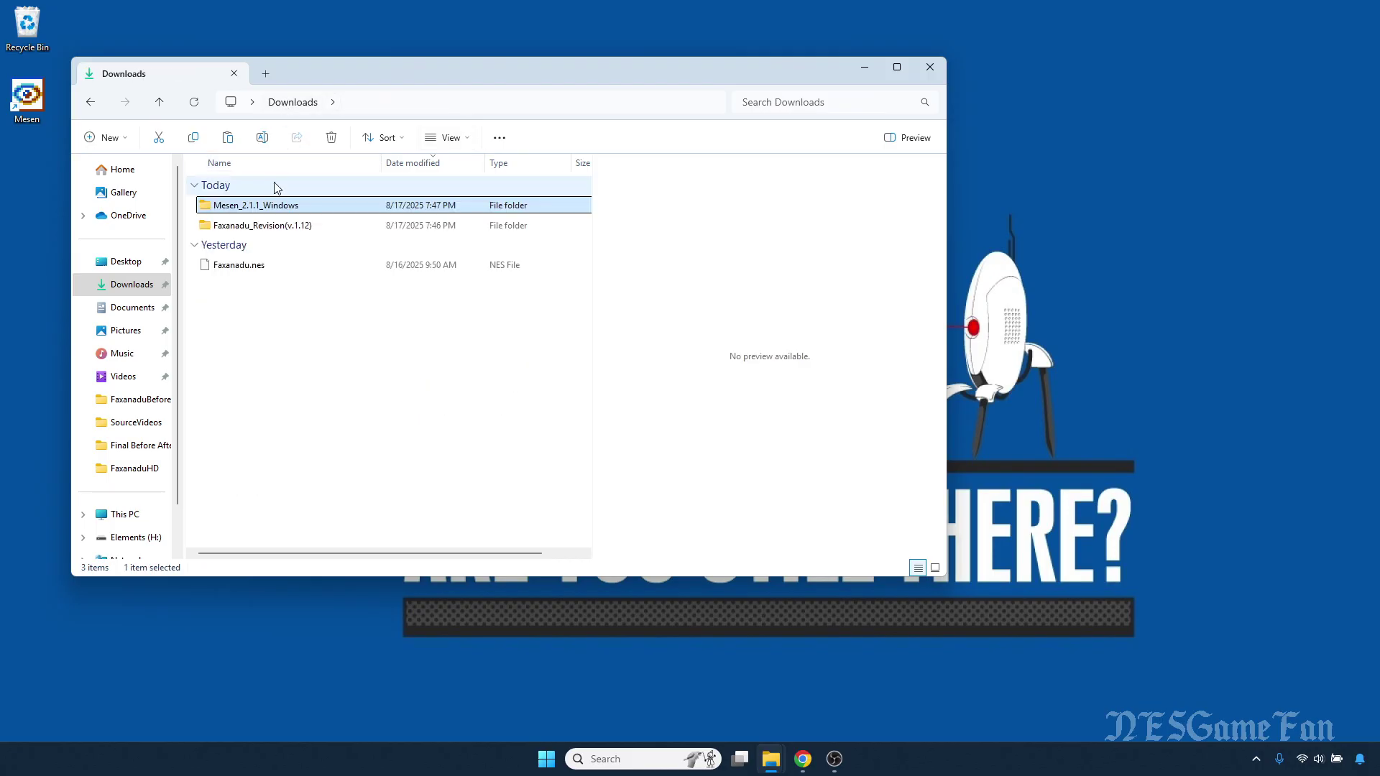
pyautogui.click(250, 268)
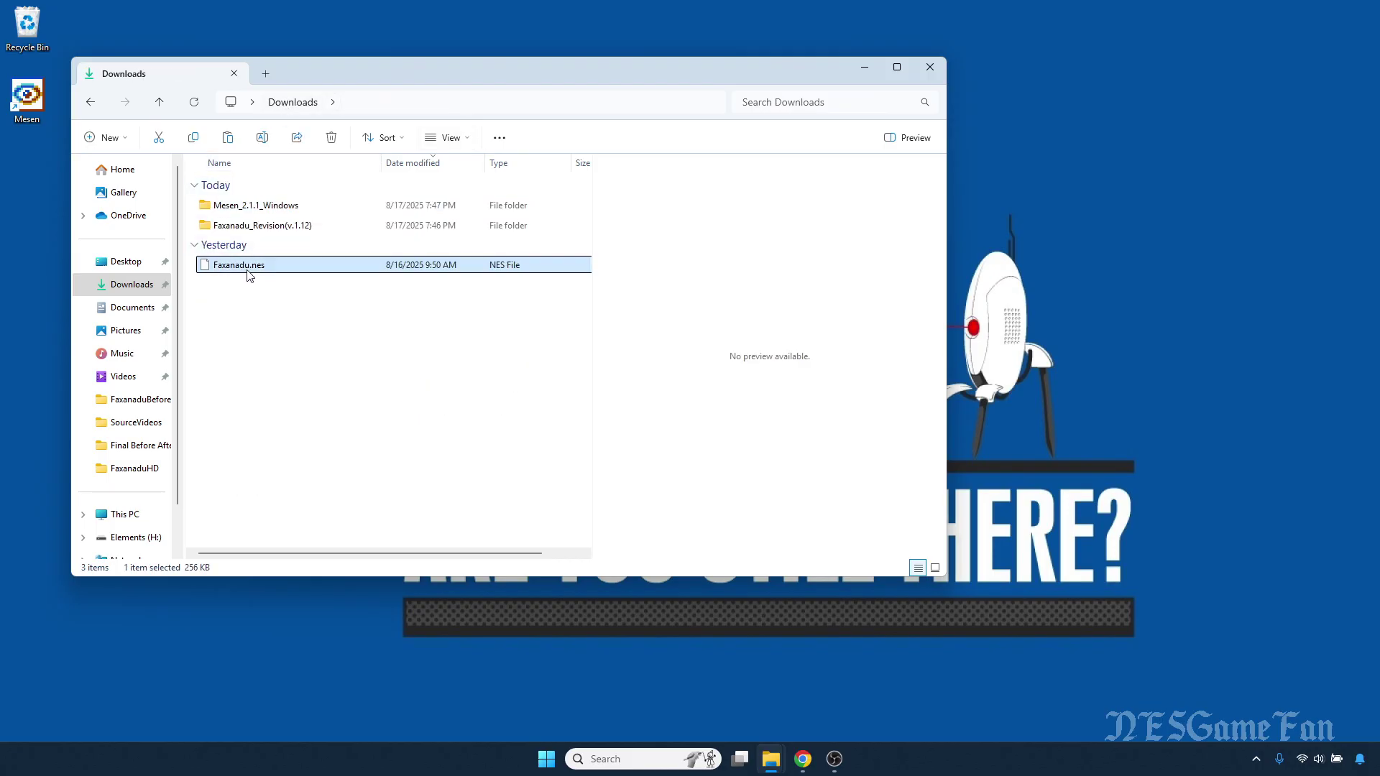
pyautogui.rightClick(247, 272)
pyautogui.click(313, 291)
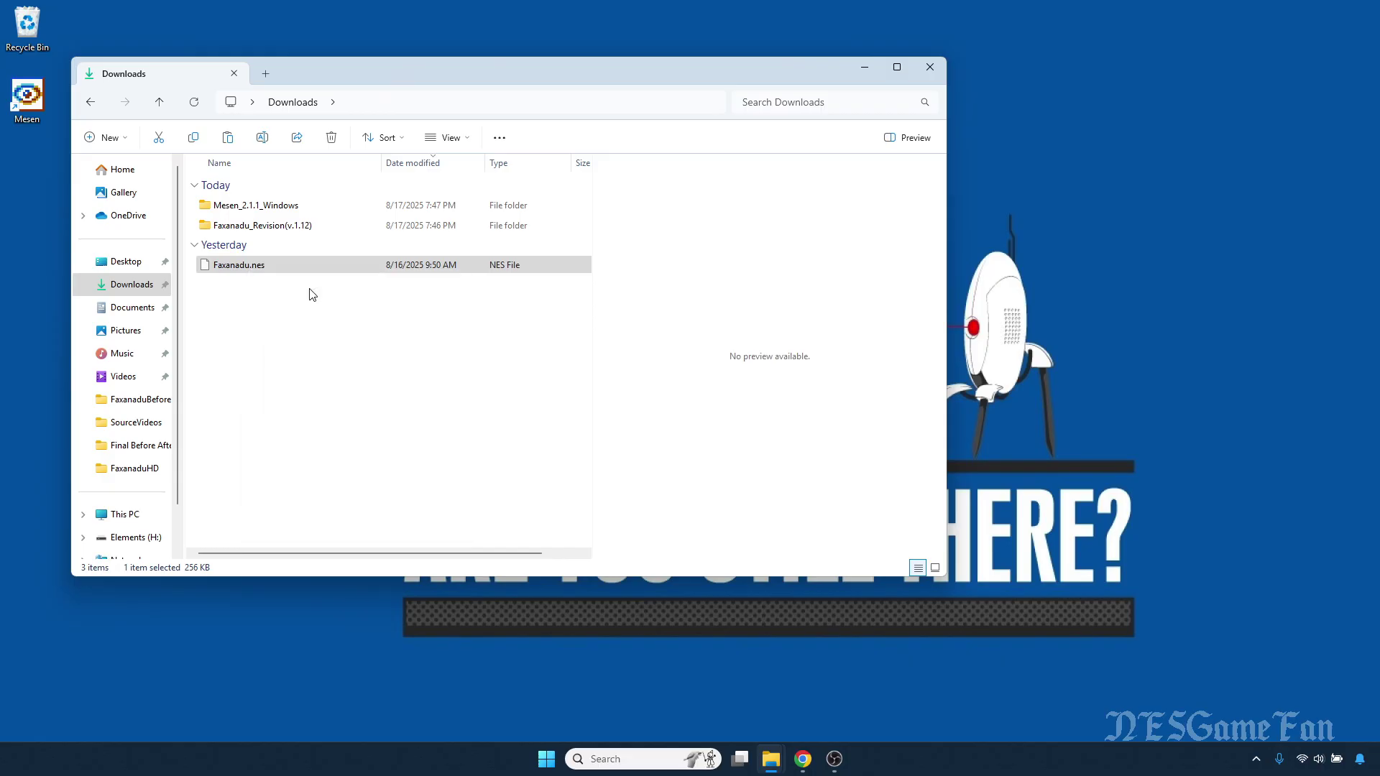
pyautogui.rightClick(263, 336)
pyautogui.click(280, 350)
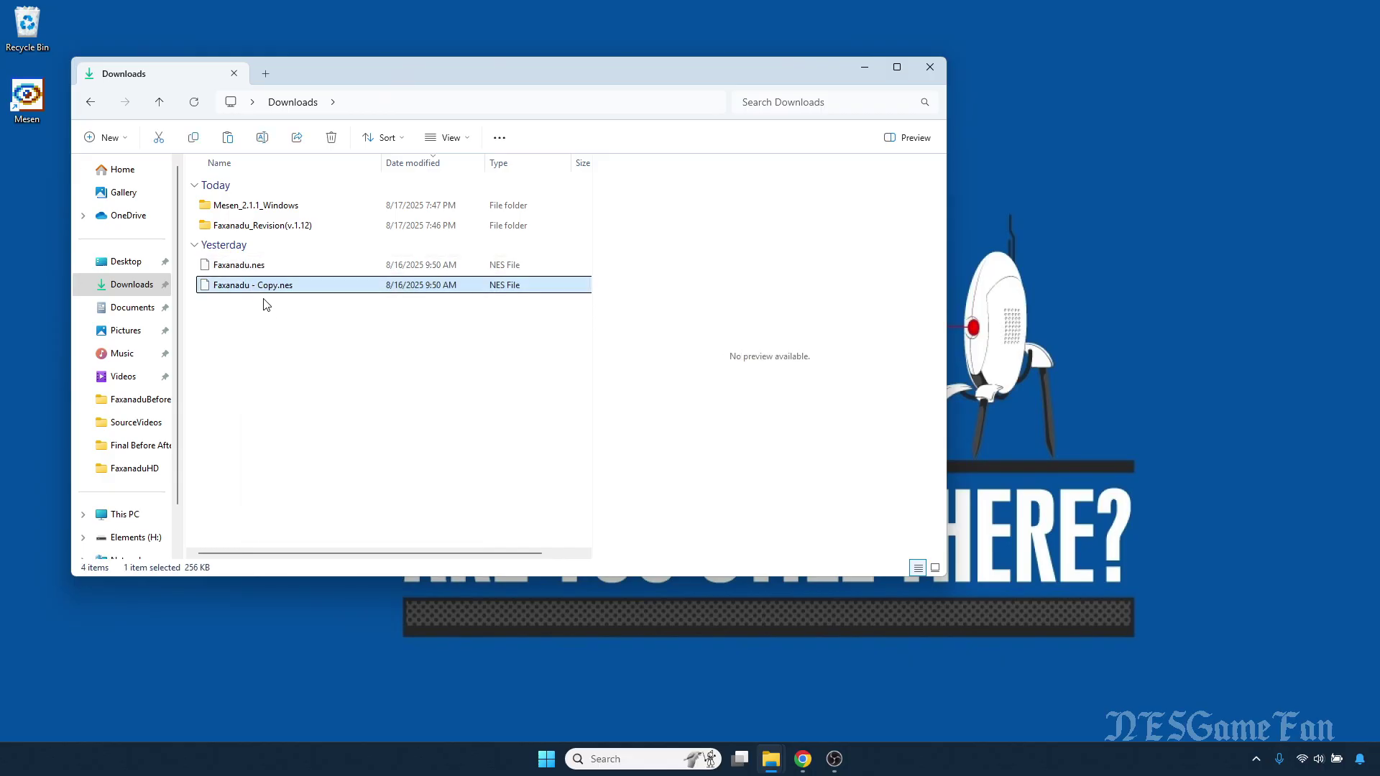
pyautogui.click(266, 287)
pyautogui.doubleClick(261, 287)
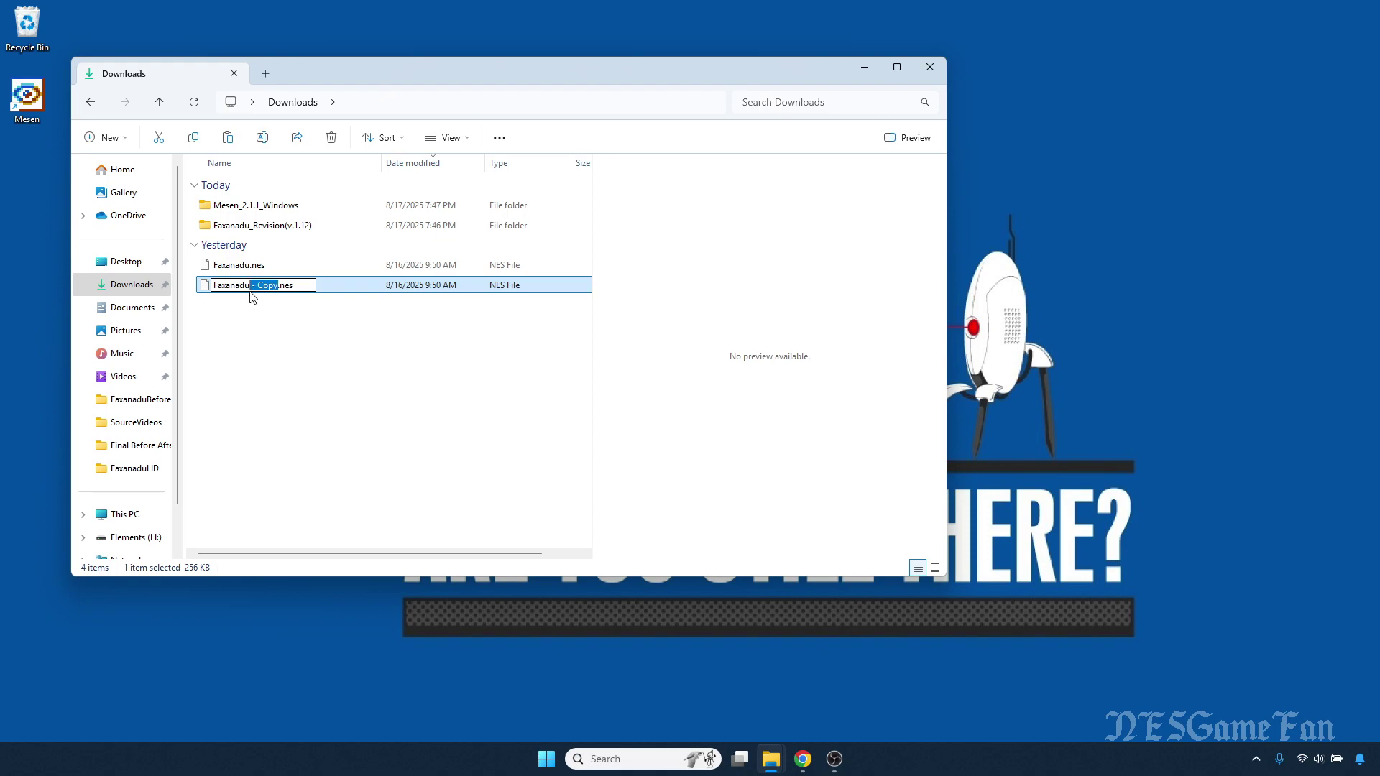
pyautogui.write('HD')
pyautogui.press('Return')
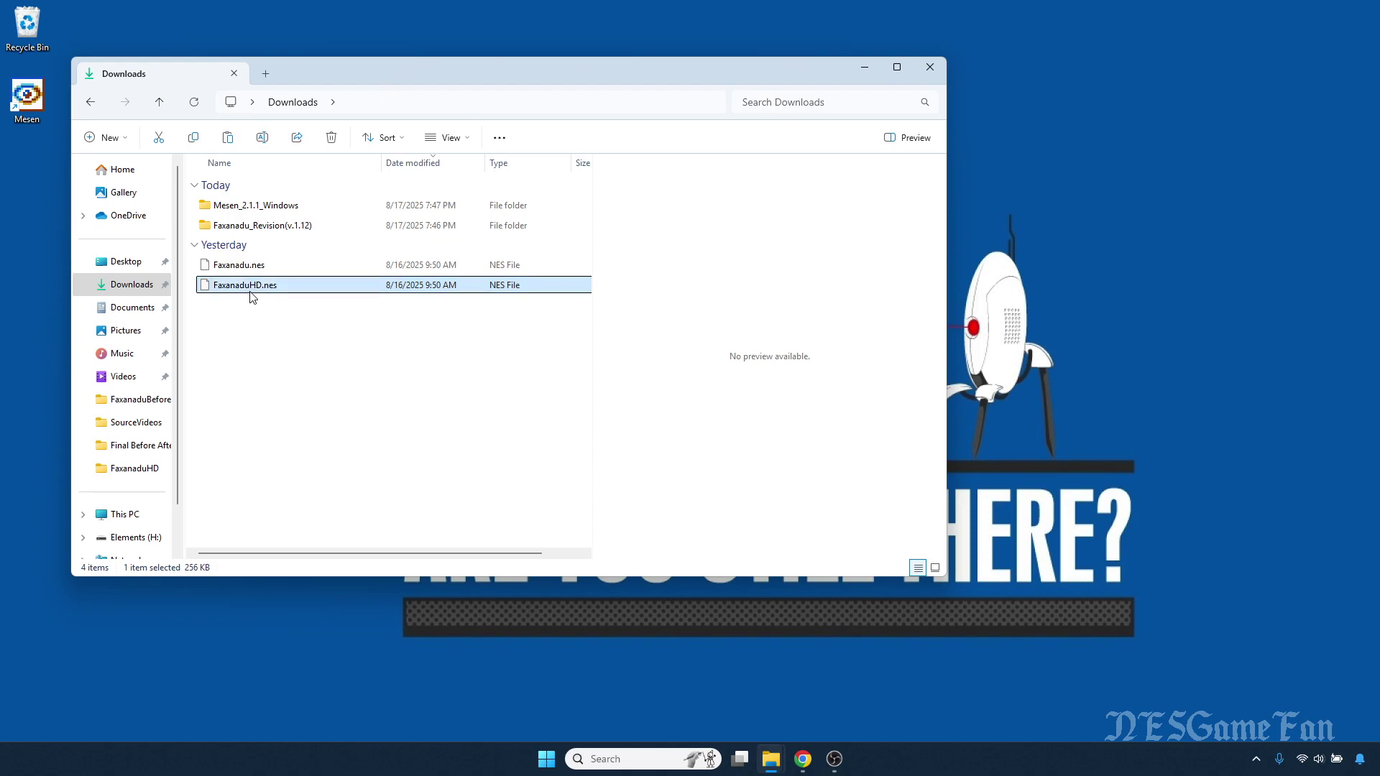
# Move the FaxanaduHD folder from Faxanadu_Revision(v.1.12) into the HdPacks folder inside Mesen_2.1.1_Windows
pyautogui.doubleClick(251, 206)
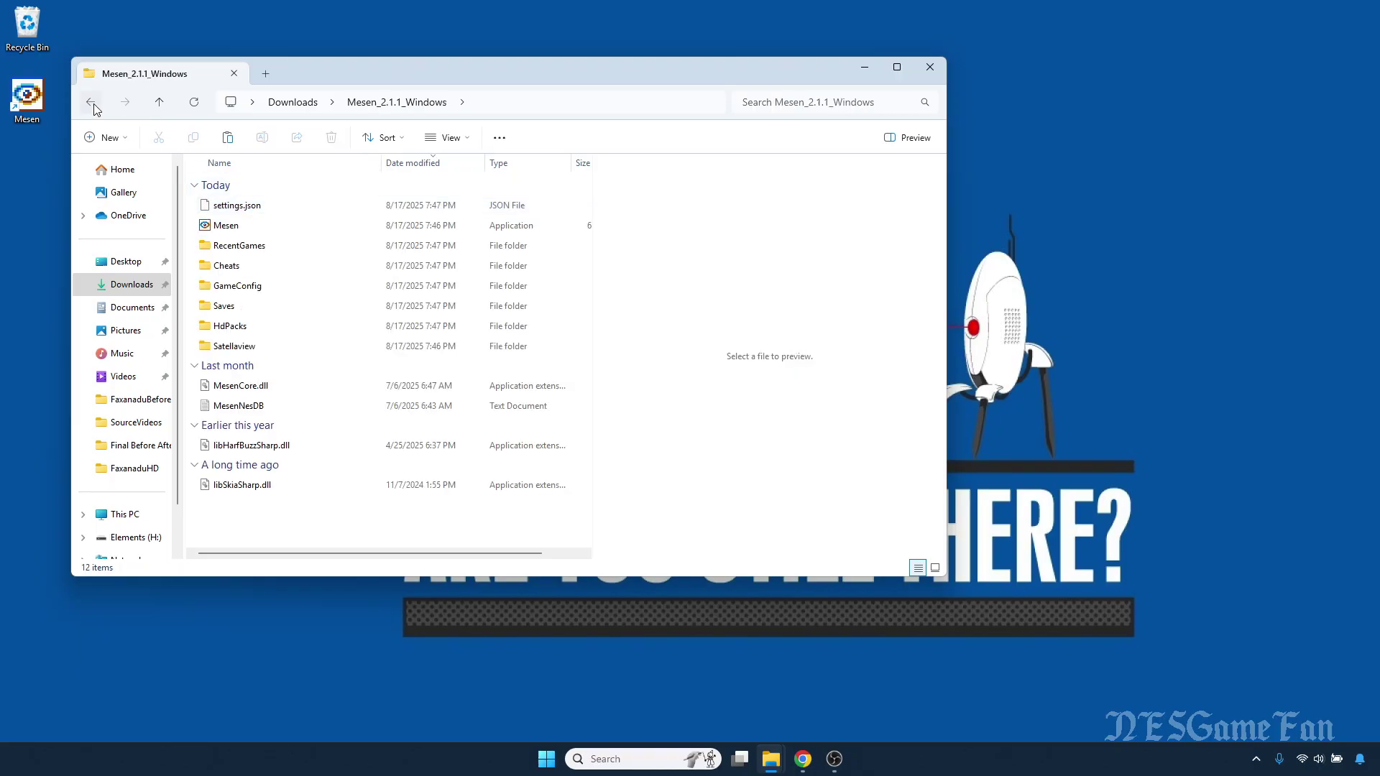
pyautogui.click(94, 104)
pyautogui.click(271, 227)
pyautogui.doubleClick(271, 227)
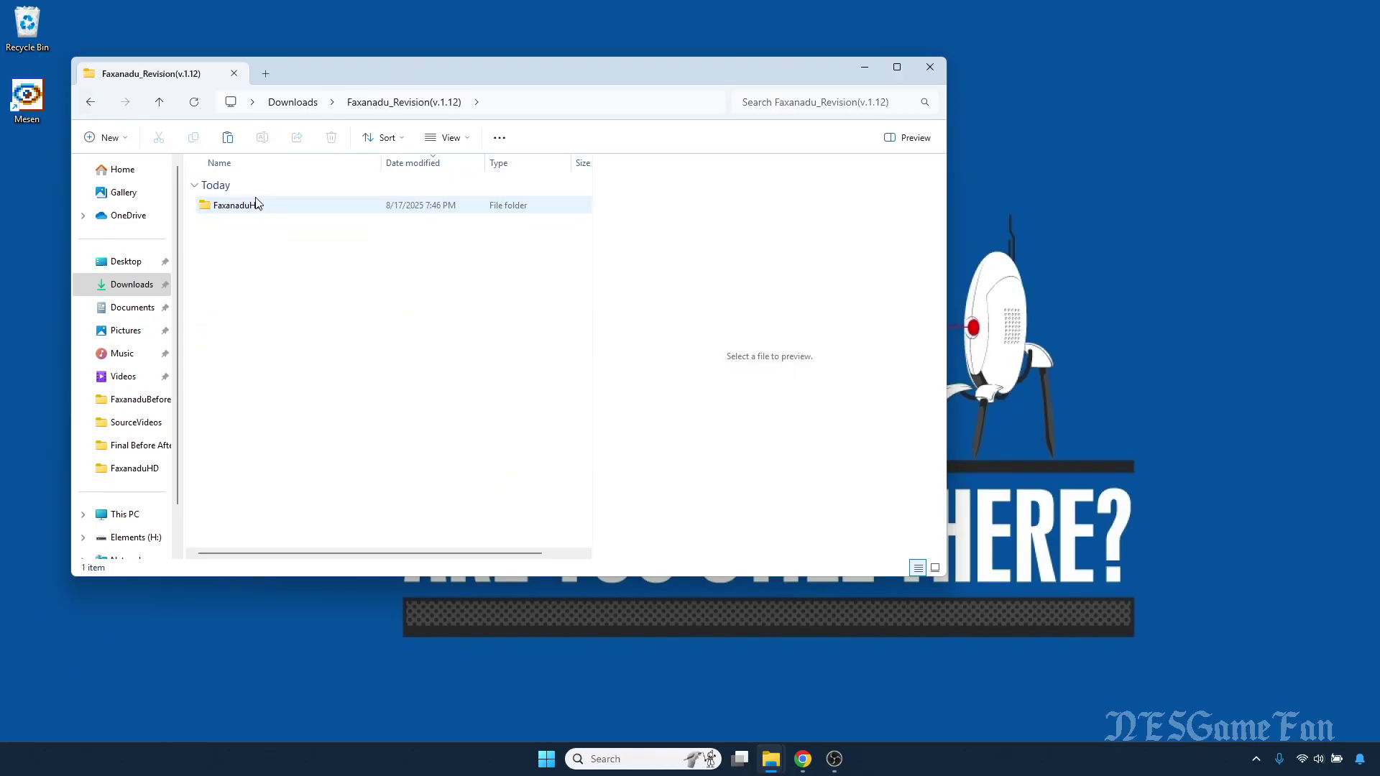
pyautogui.click(245, 208)
pyautogui.rightClick(245, 209)
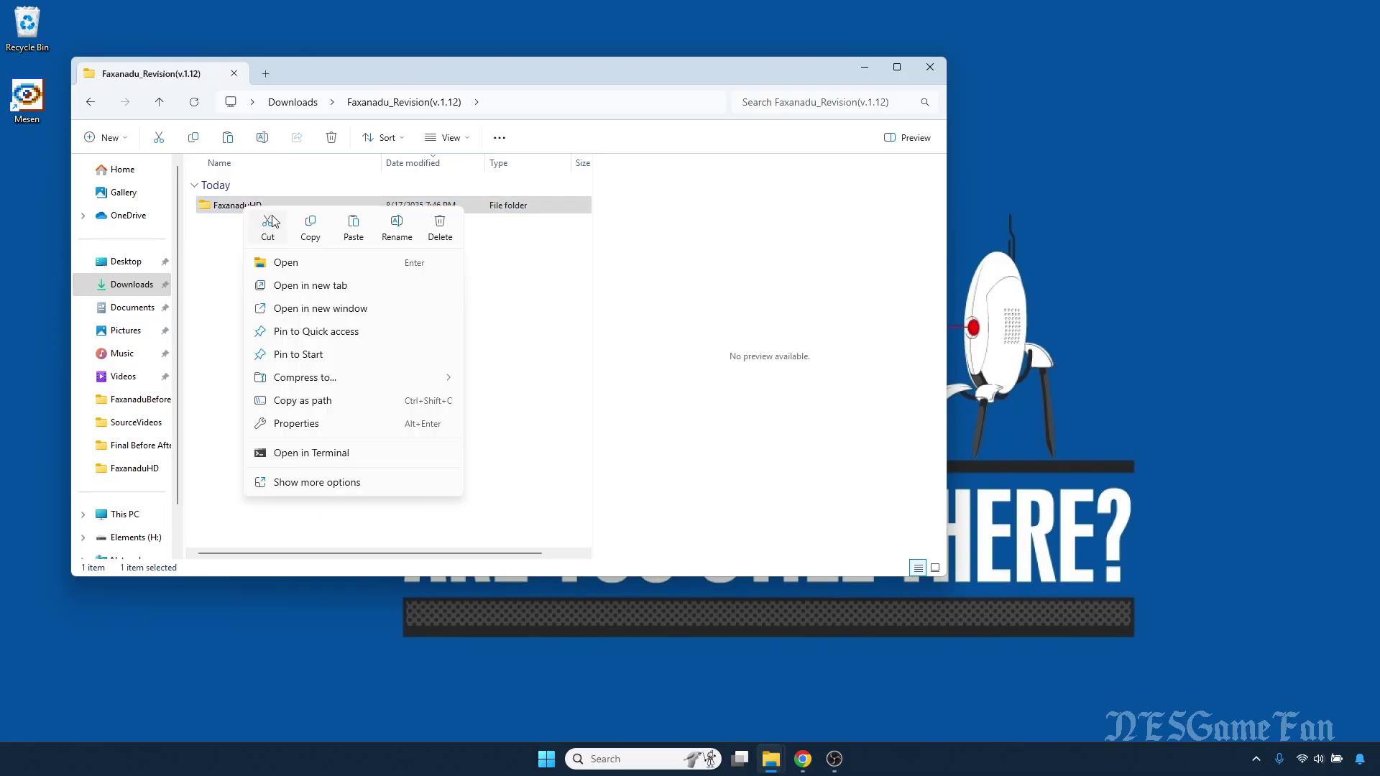
pyautogui.click(271, 224)
pyautogui.click(88, 106)
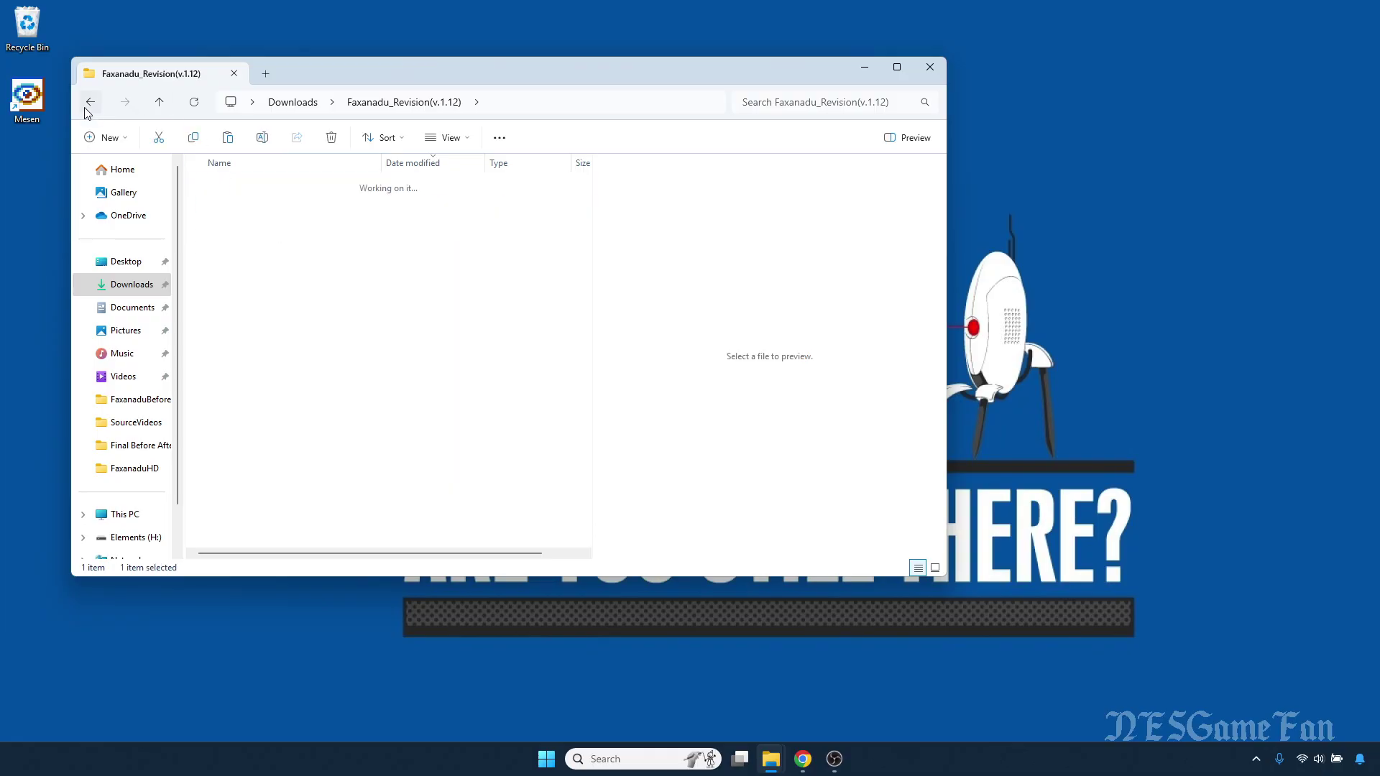
pyautogui.doubleClick(247, 208)
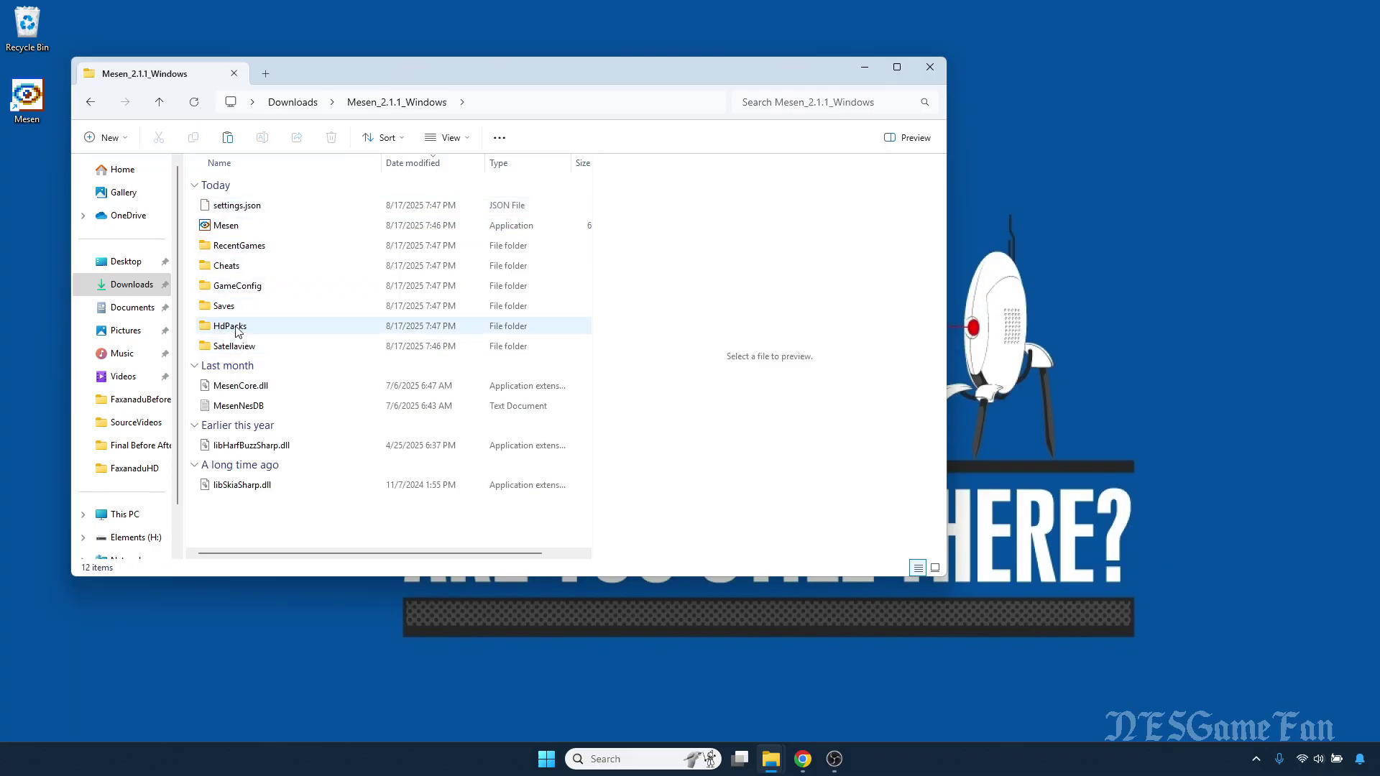
pyautogui.doubleClick(236, 328)
pyautogui.rightClick(261, 241)
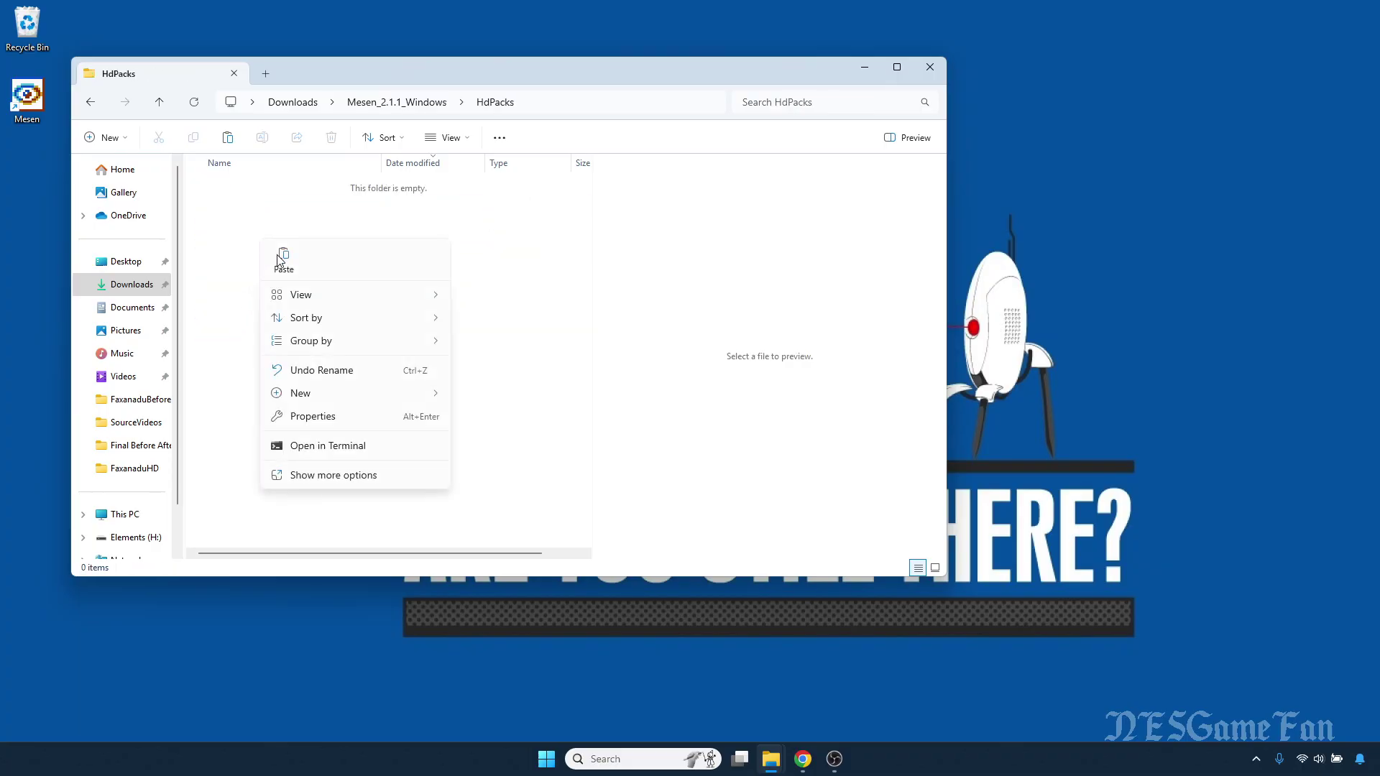
pyautogui.click(283, 260)
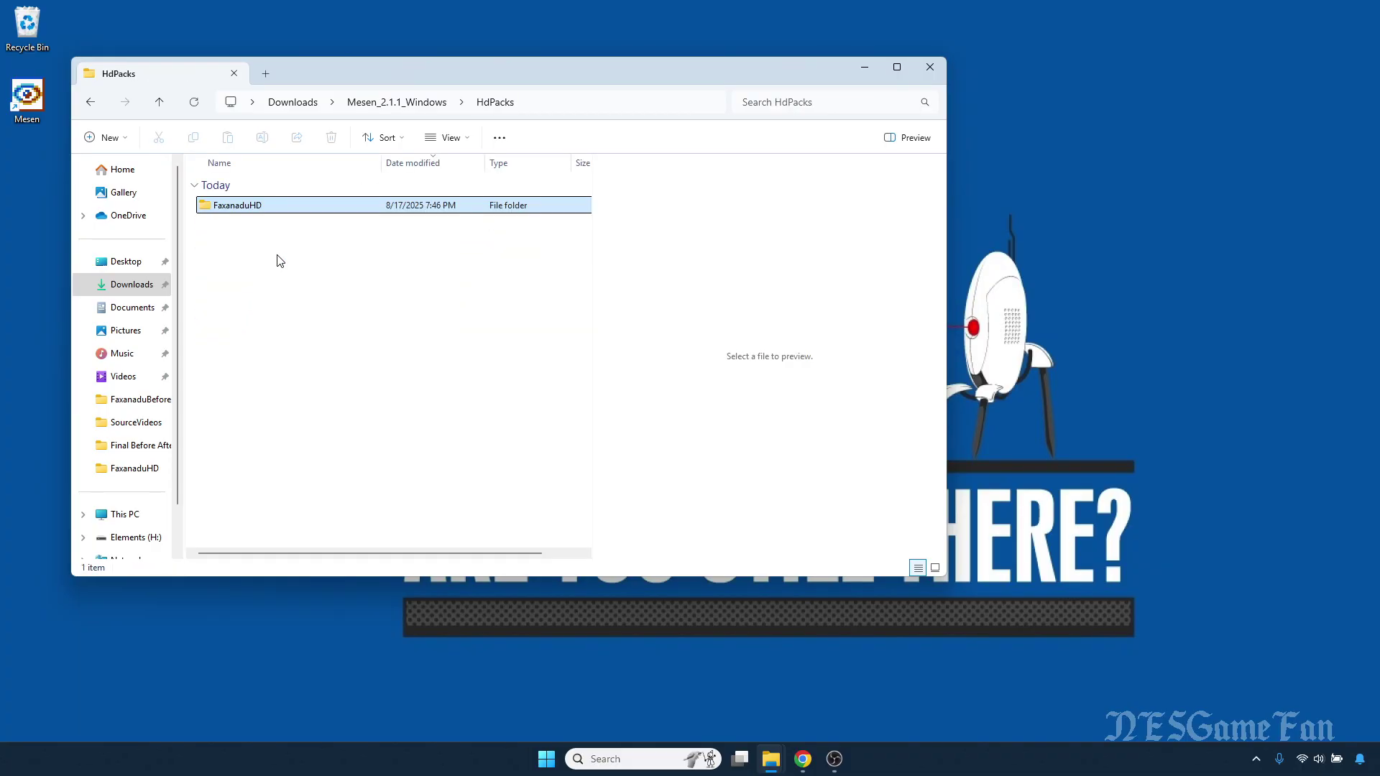
# Delete the emptied Faxanadu_Revision(v.1.12) folder from Downloads
pyautogui.click(301, 105)
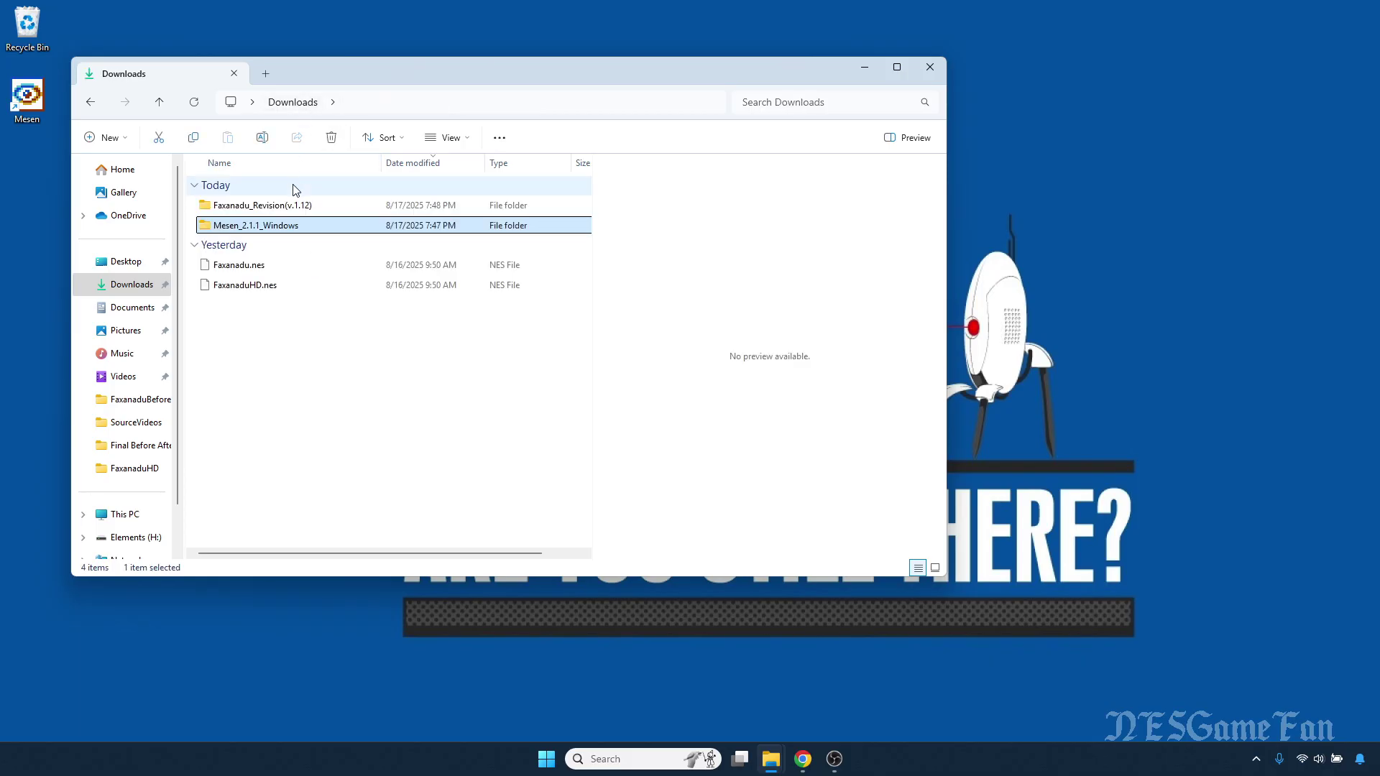
pyautogui.click(293, 209)
pyautogui.rightClick(293, 208)
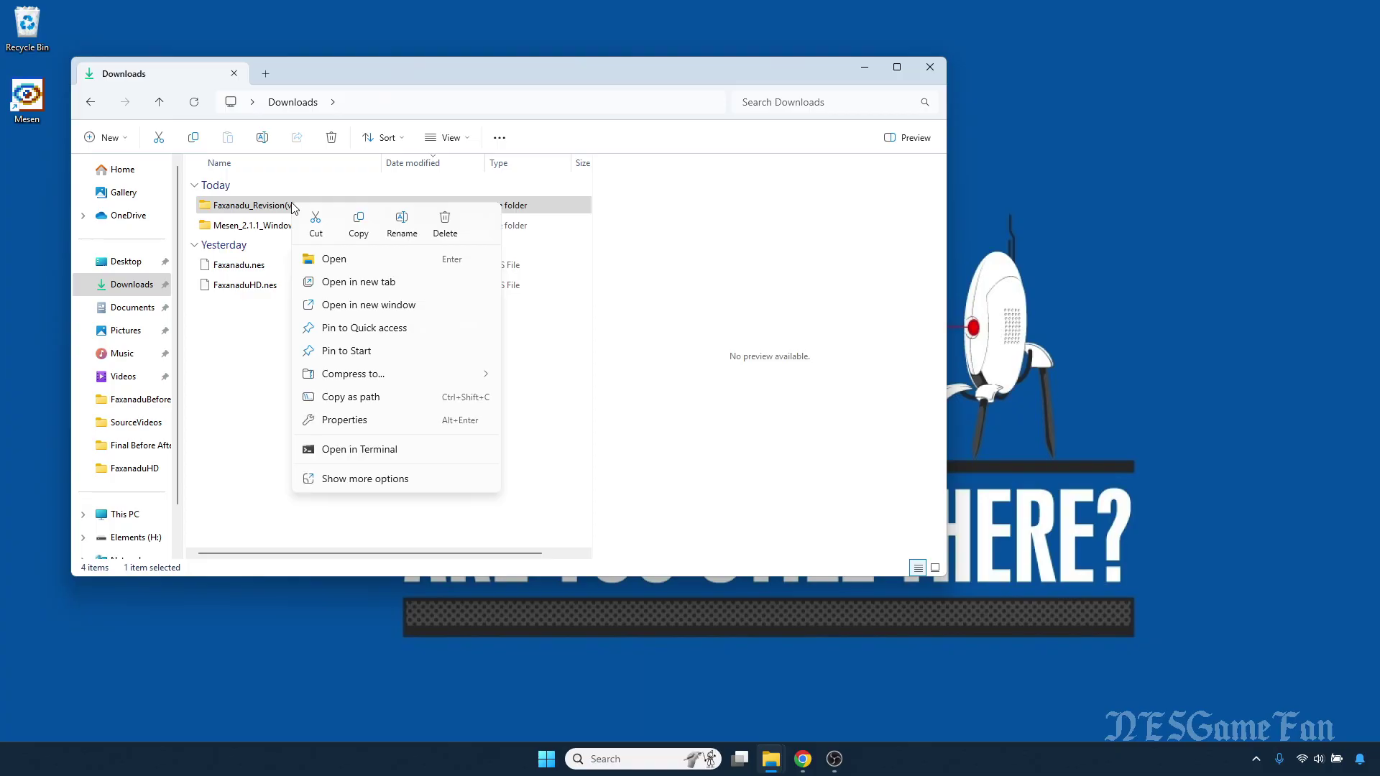
pyautogui.click(443, 227)
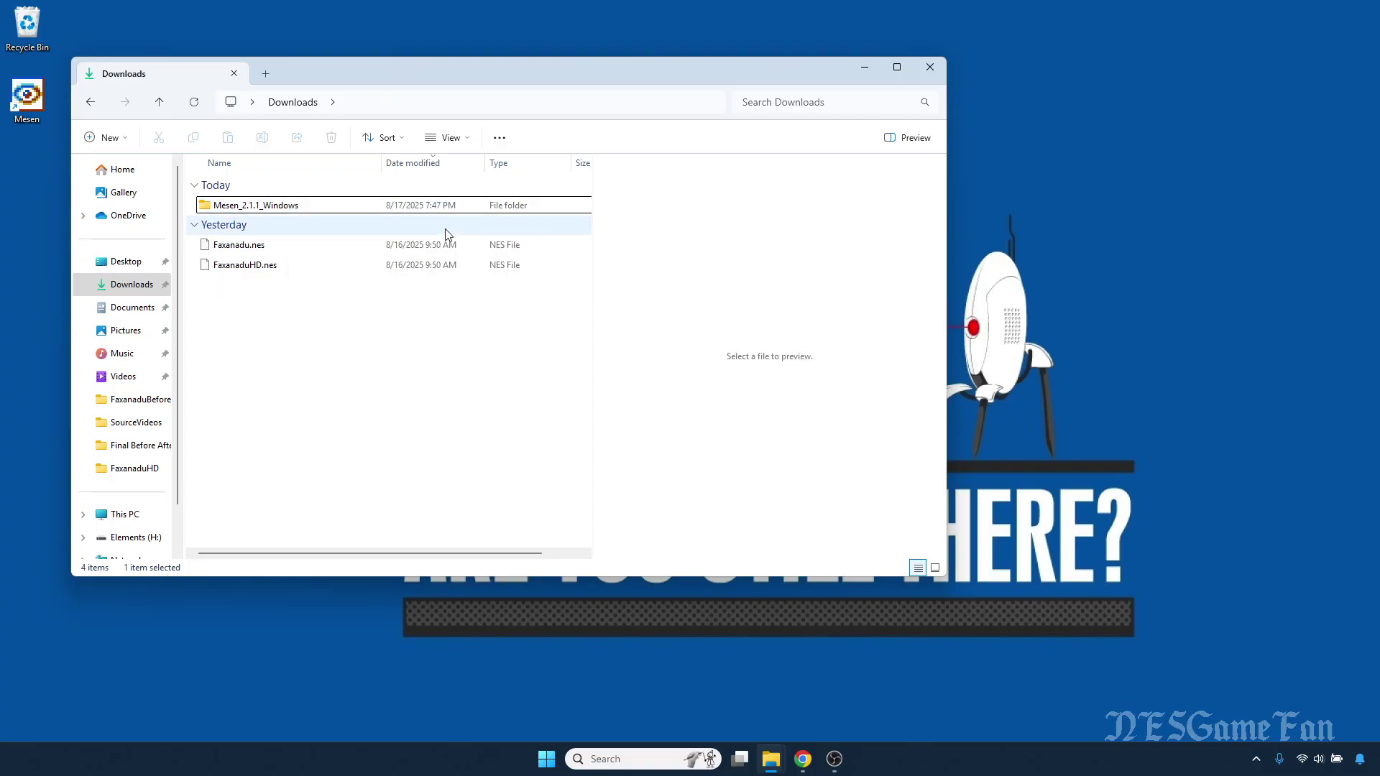
# Check the contents of HdPacks in Mesen_2.1.1_Windows, and relaunch Mesen to load the FaxanaduHD.nes ROM
pyautogui.doubleClick(284, 206)
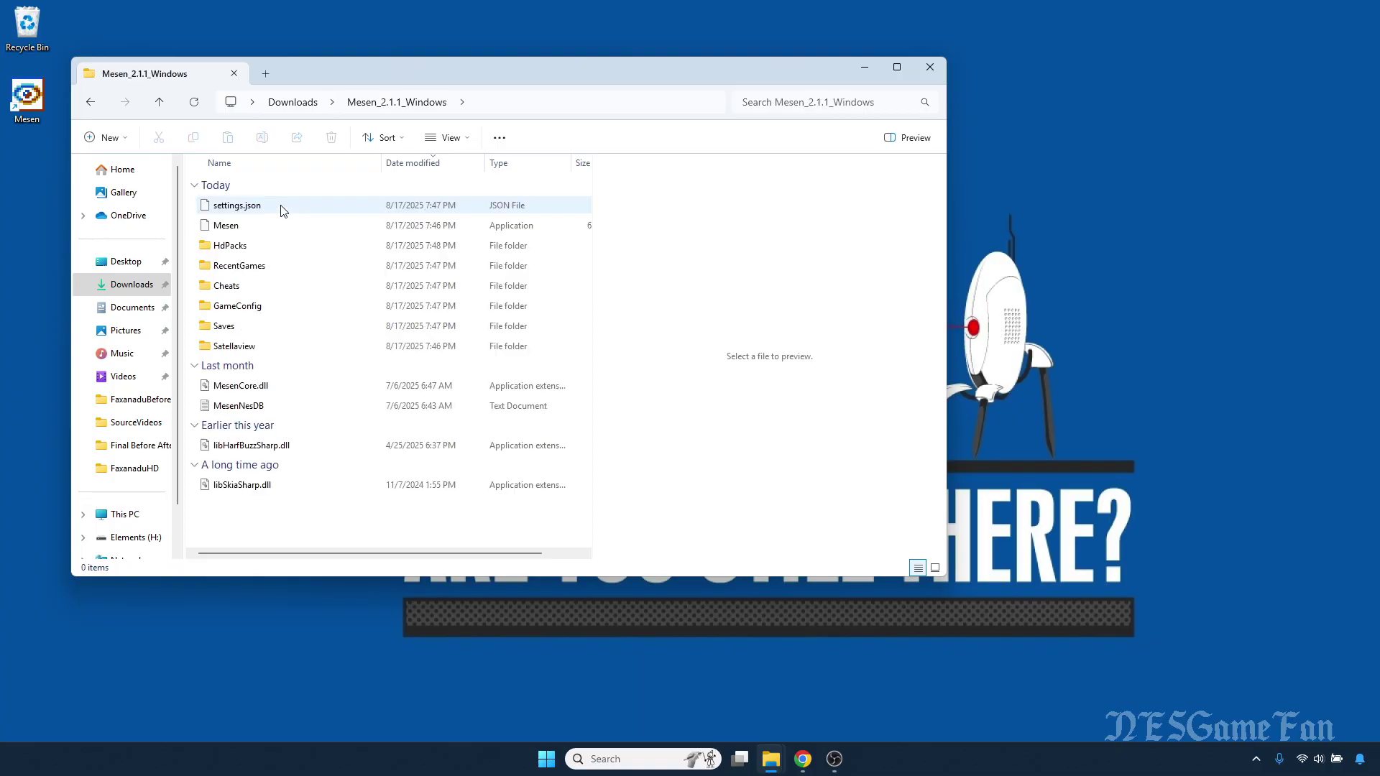
pyautogui.doubleClick(244, 247)
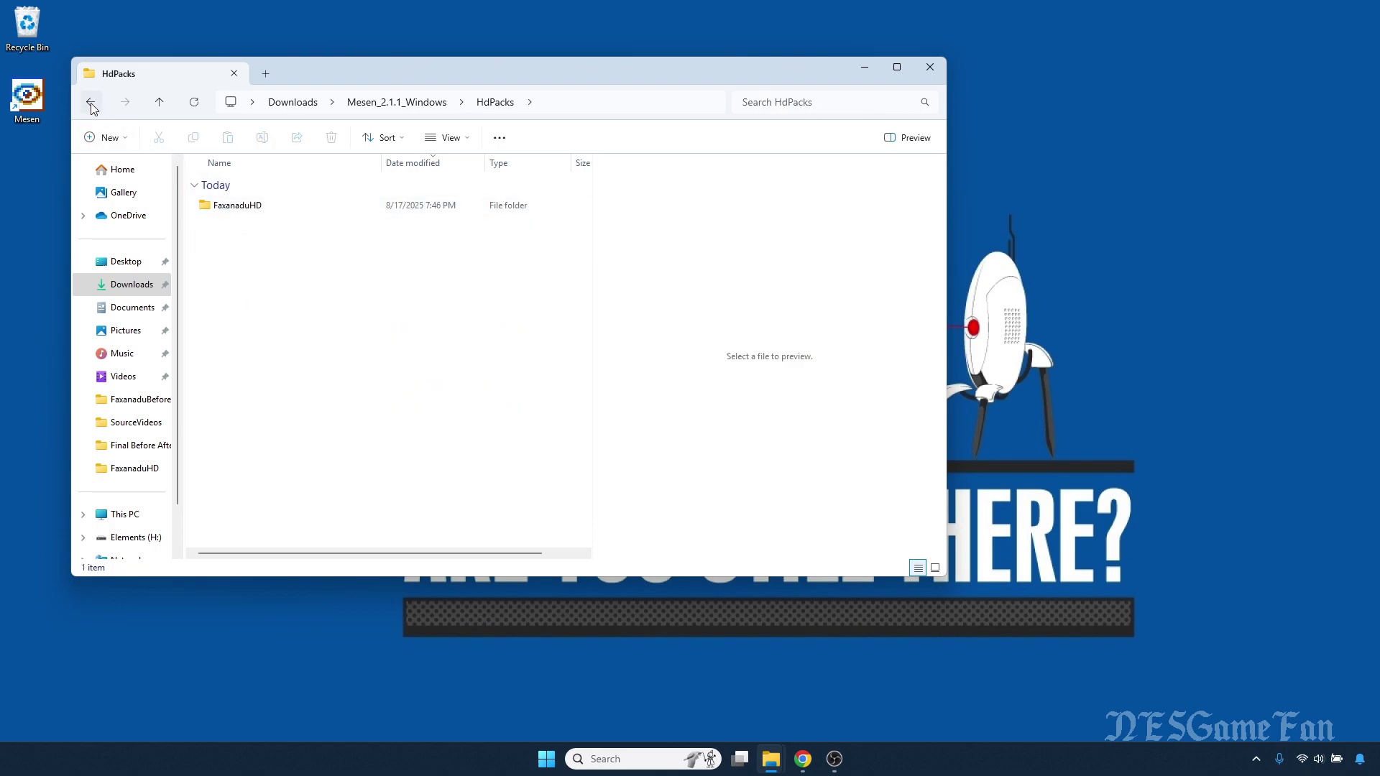
pyautogui.click(91, 104)
pyautogui.click(244, 225)
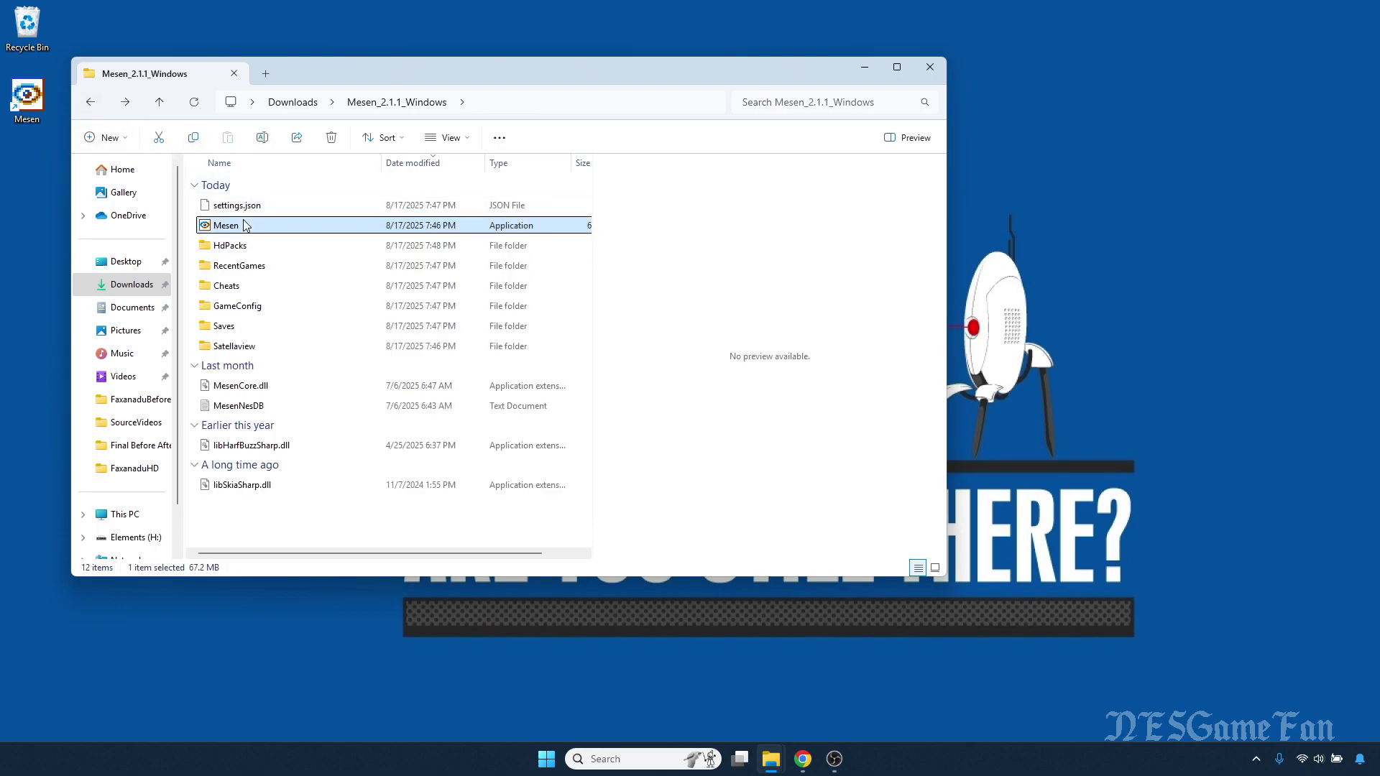
pyautogui.doubleClick(244, 226)
pyautogui.click(188, 200)
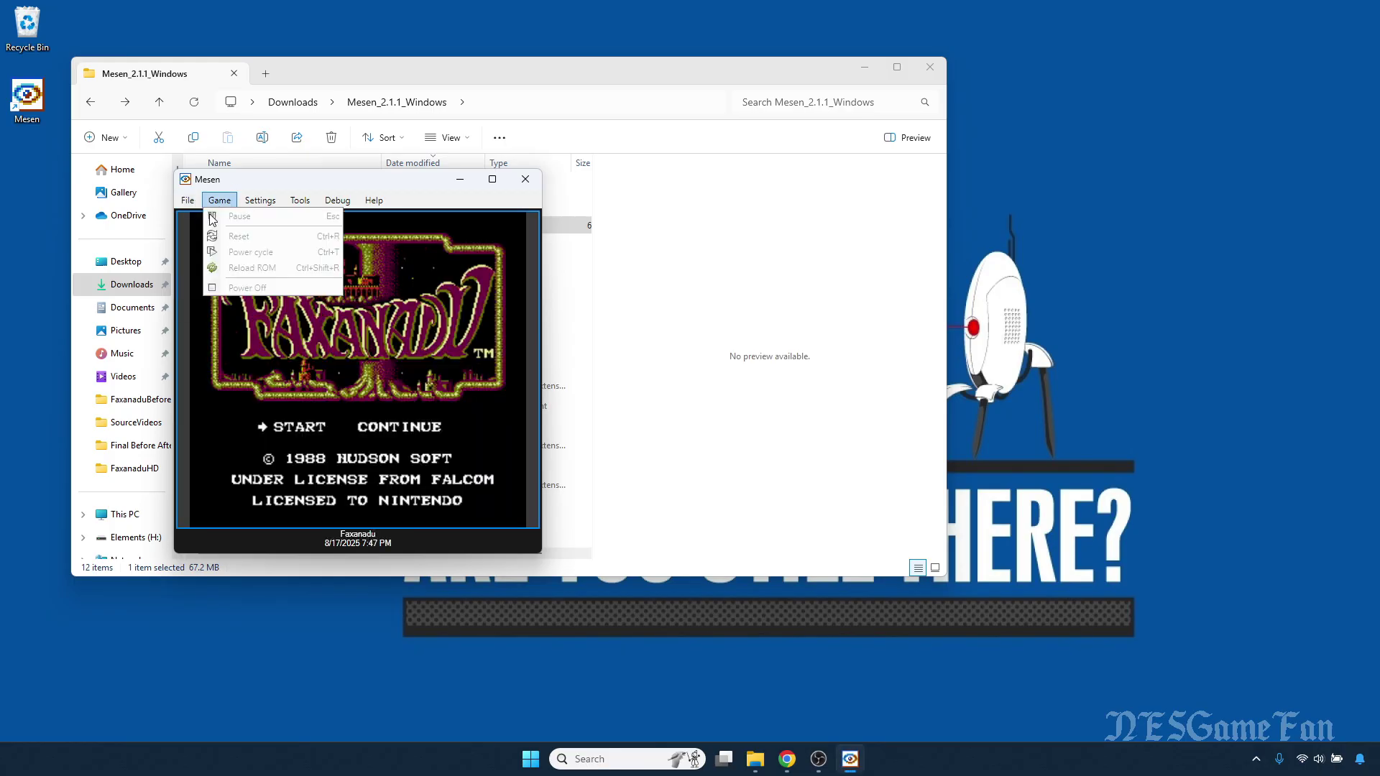
pyautogui.click(210, 215)
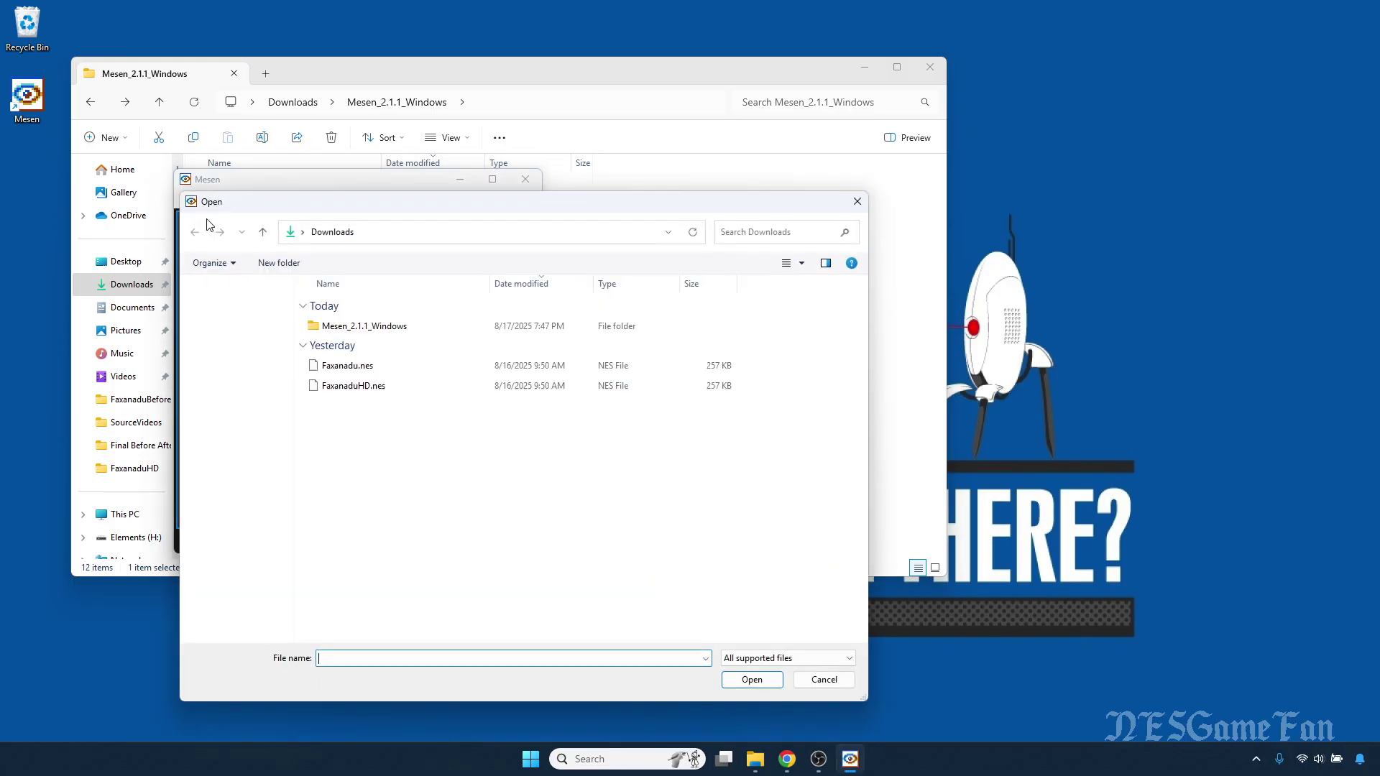
pyautogui.doubleClick(369, 386)
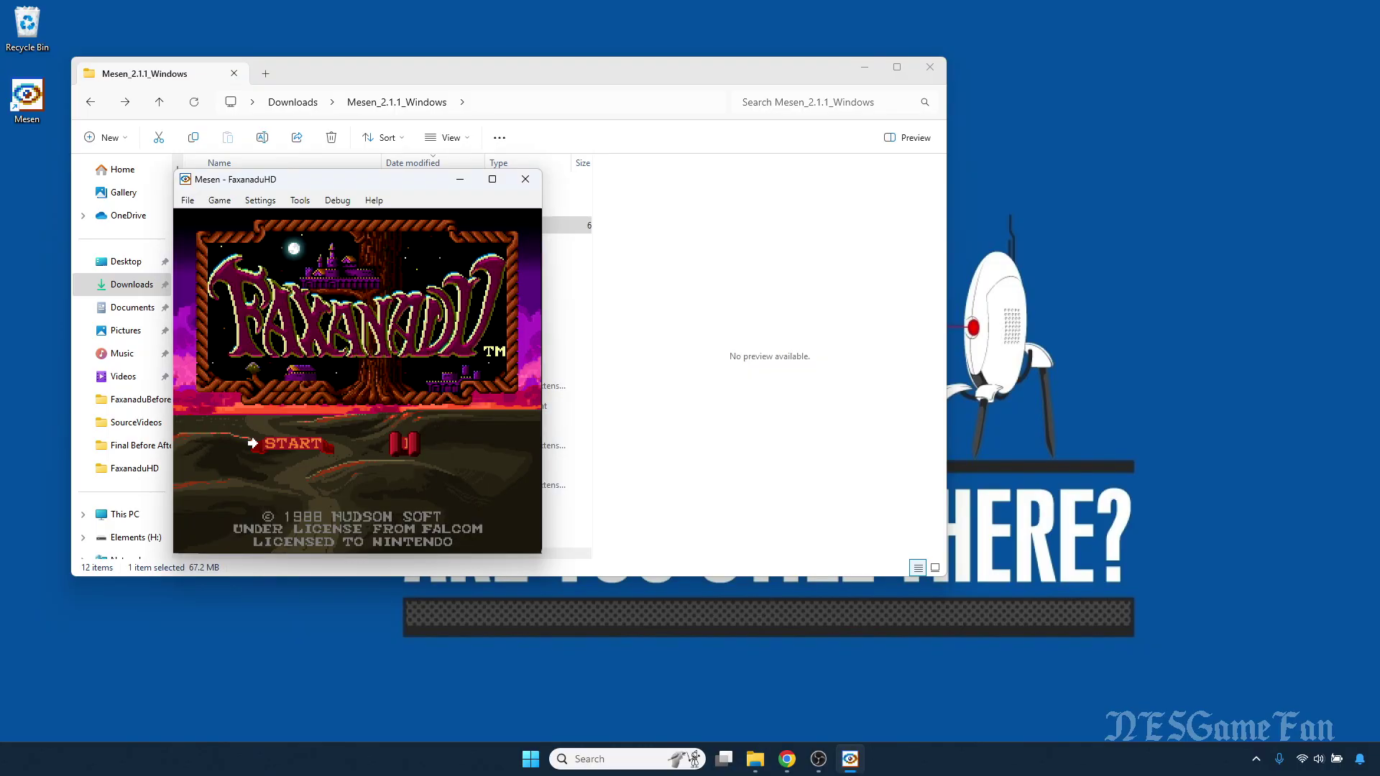
# Switch the emulator to full screen and move the title-screen selection to CONTINUE and back to START
pyautogui.press('F11')
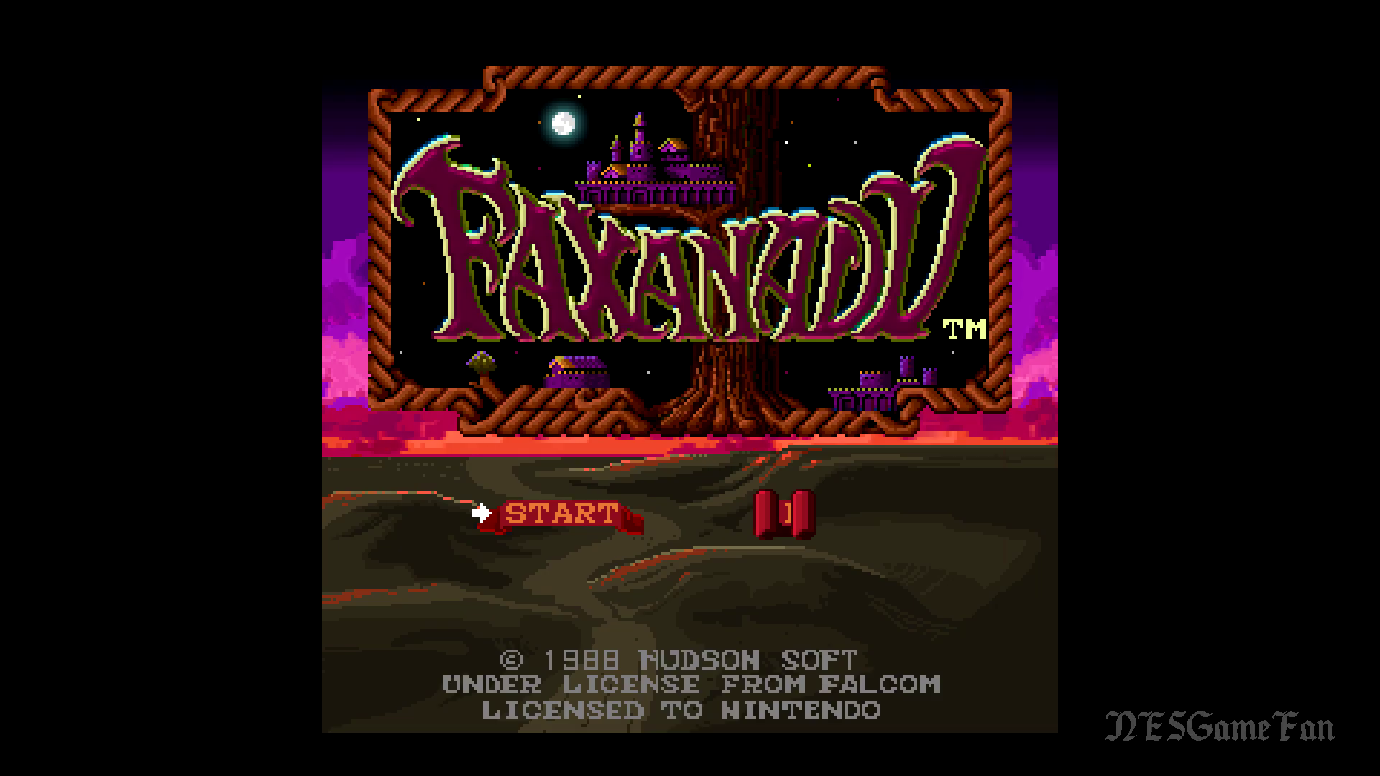
pyautogui.press('Right')
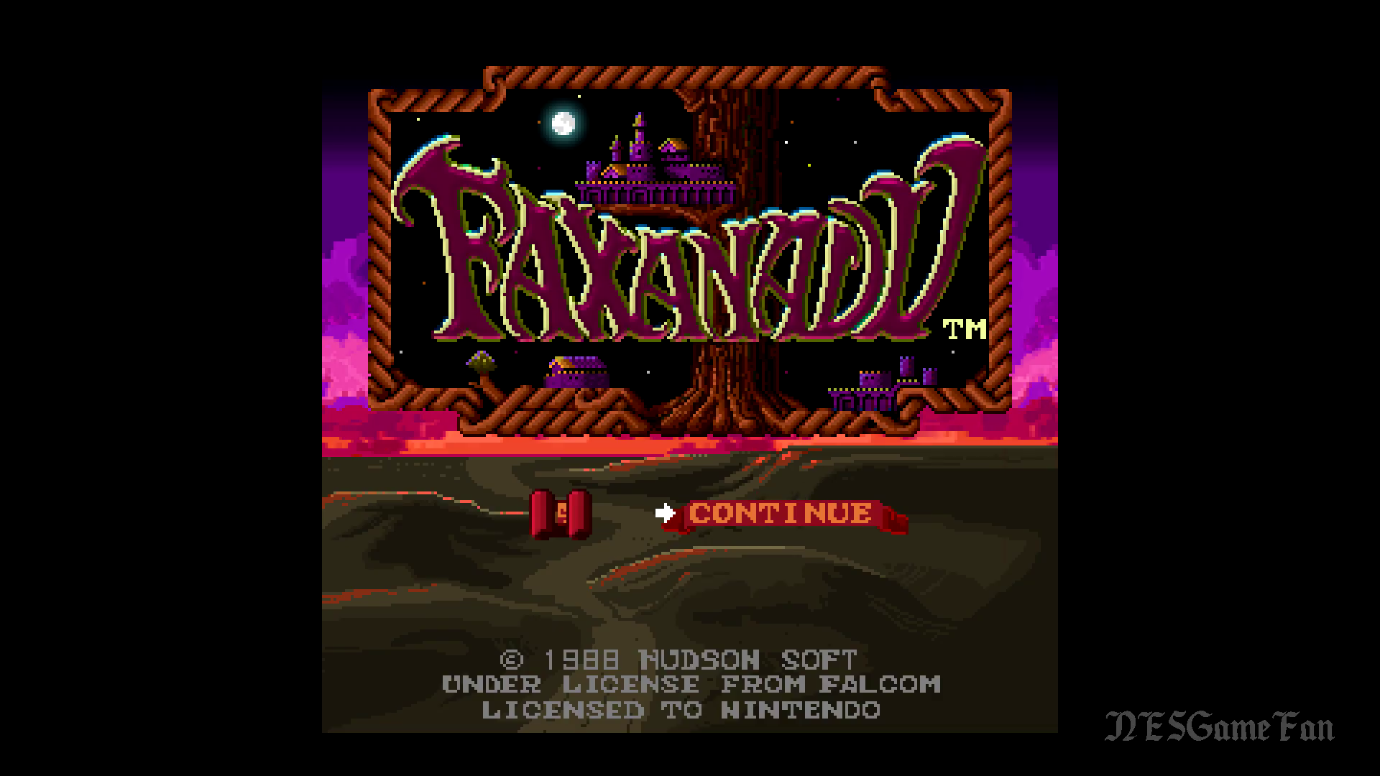
pyautogui.press('Left')
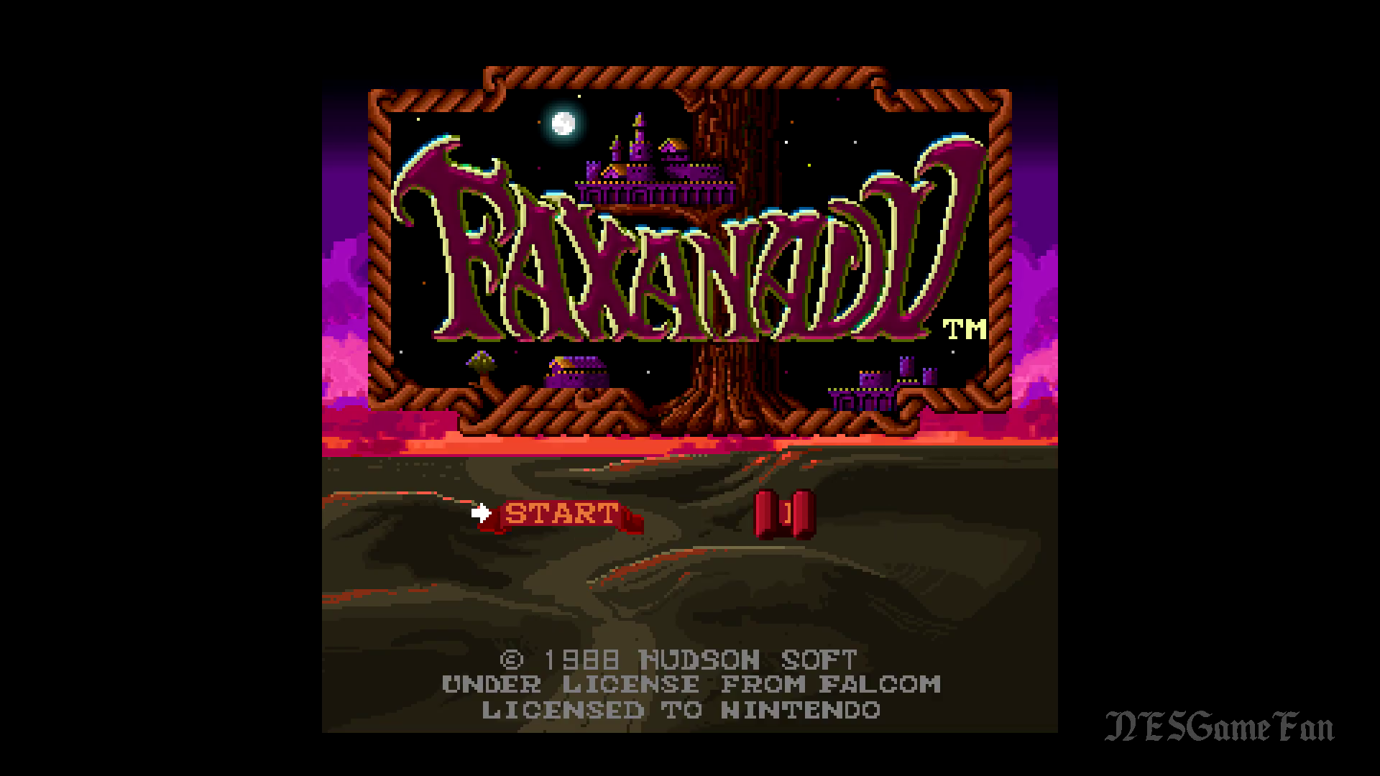